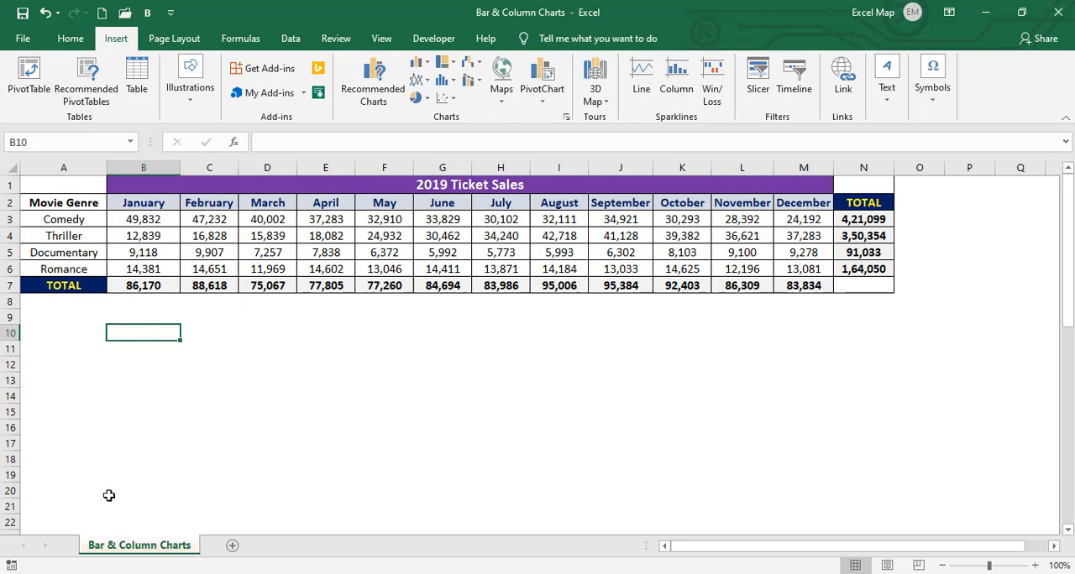
Examine the 2019 Ticket Sales table, including its monthly figures per genre, the TOTAL row and the TOTAL column
{"action": "left_click", "coordinate": [236, 220]}
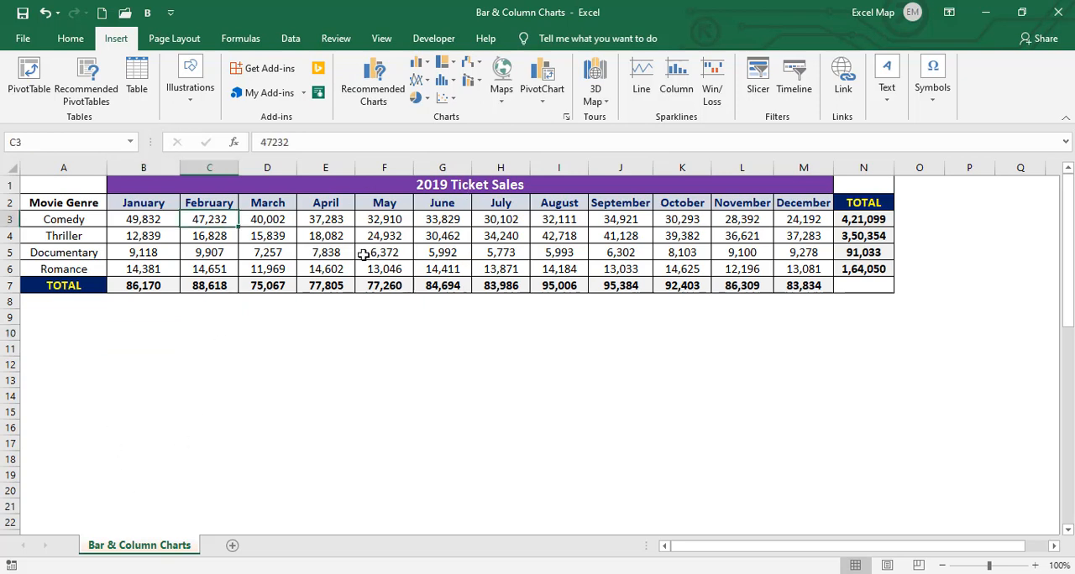
{"action": "left_click", "coordinate": [168, 238]}
{"action": "left_click", "coordinate": [198, 248]}
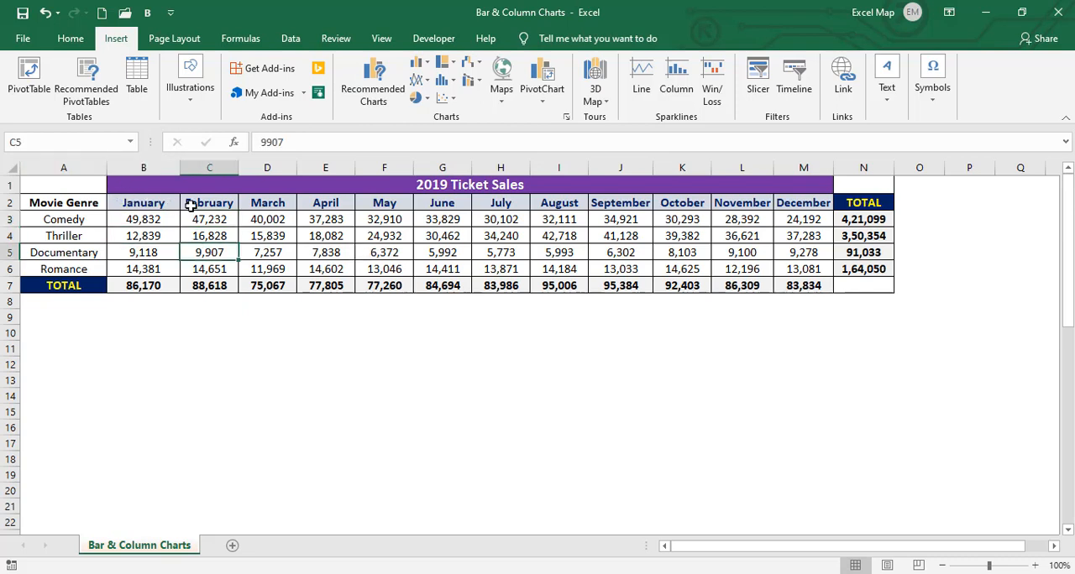
{"action": "left_click", "coordinate": [288, 206]}
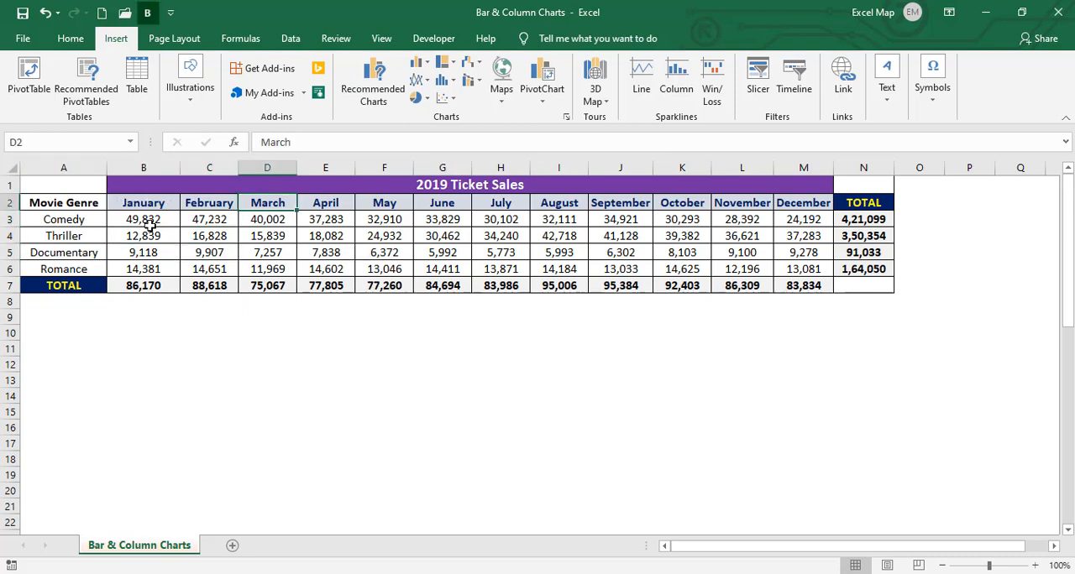
{"action": "left_click", "coordinate": [58, 284]}
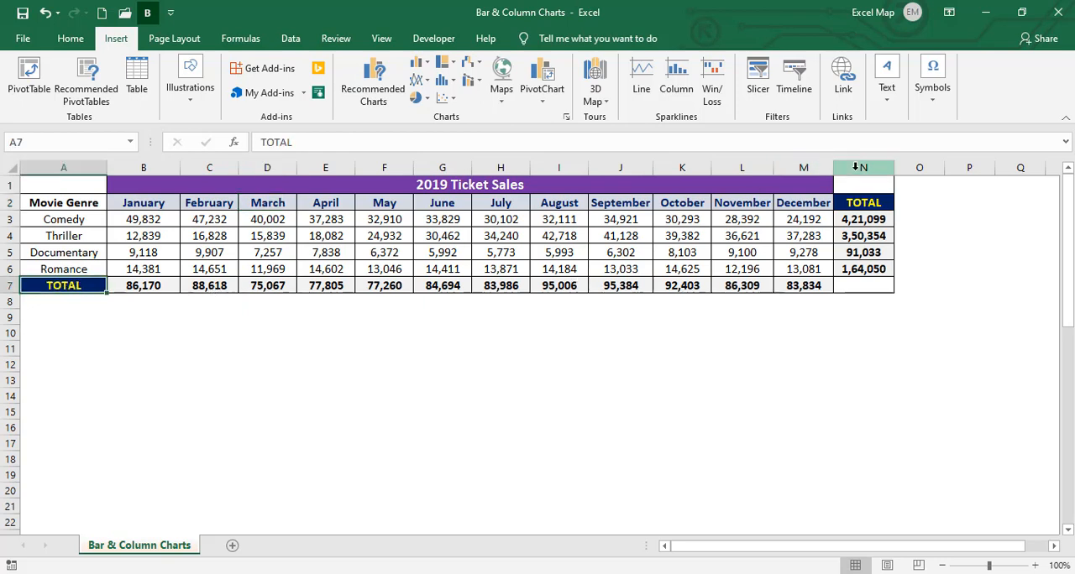
{"action": "left_click", "coordinate": [854, 168]}
{"action": "left_click", "coordinate": [683, 224]}
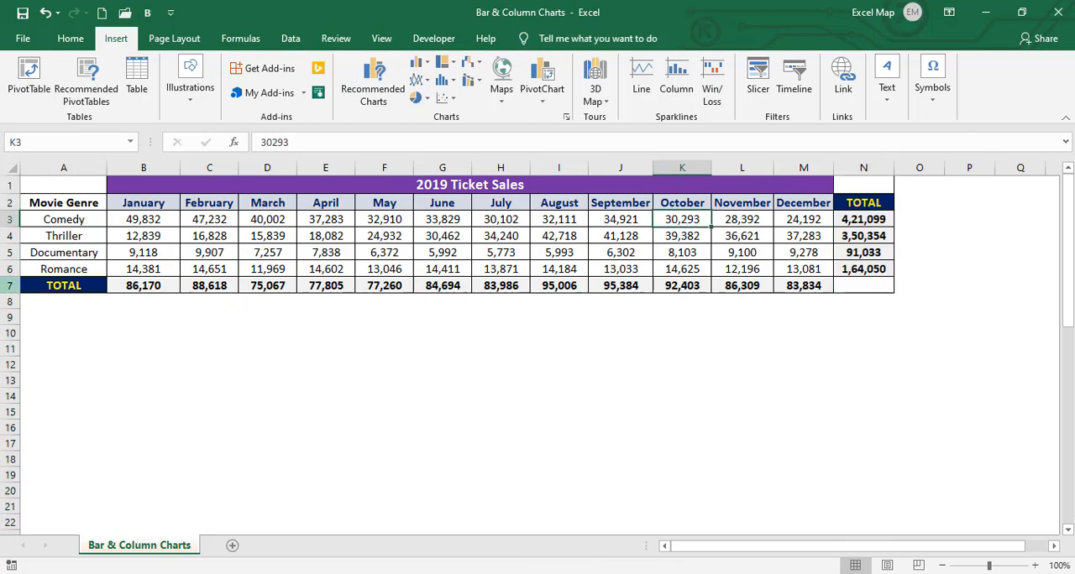
{"action": "left_click", "coordinate": [8, 285]}
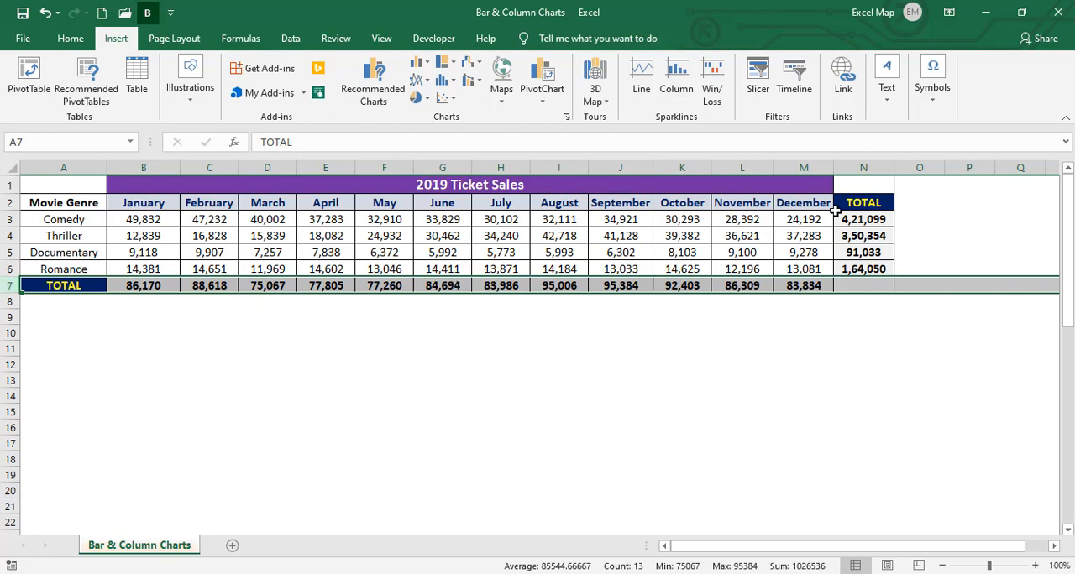
{"action": "left_click", "coordinate": [871, 167]}
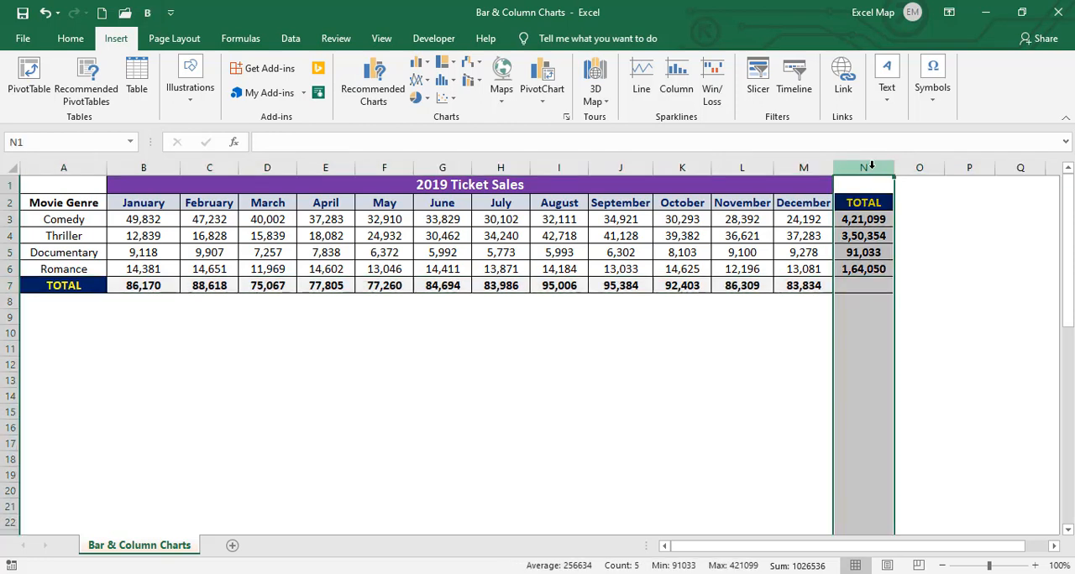
{"action": "left_click", "coordinate": [538, 245]}
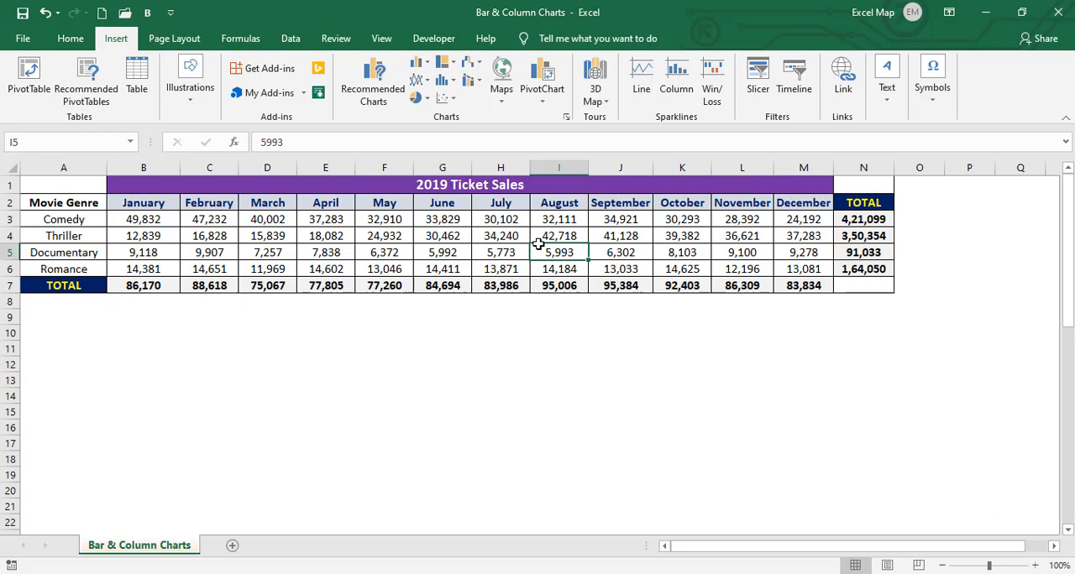
{"action": "left_click", "coordinate": [75, 345]}
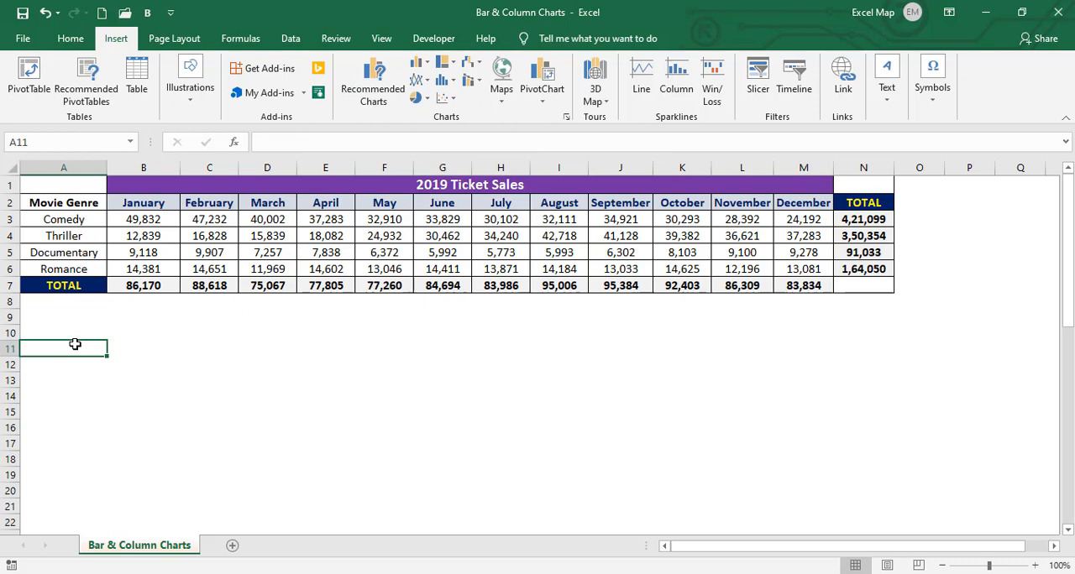
{"action": "left_click", "coordinate": [266, 237]}
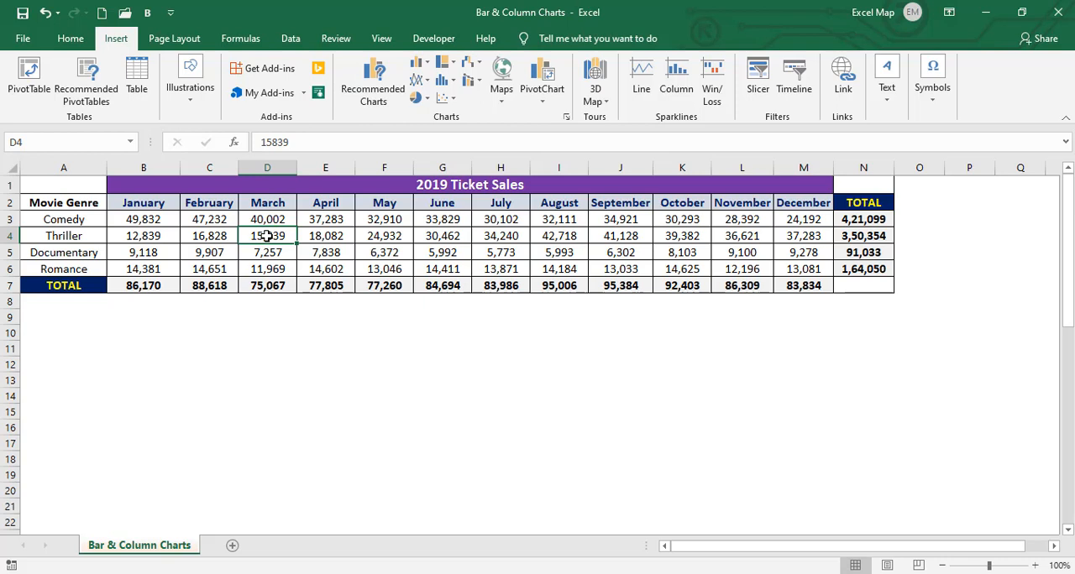
{"action": "left_click", "coordinate": [188, 349]}
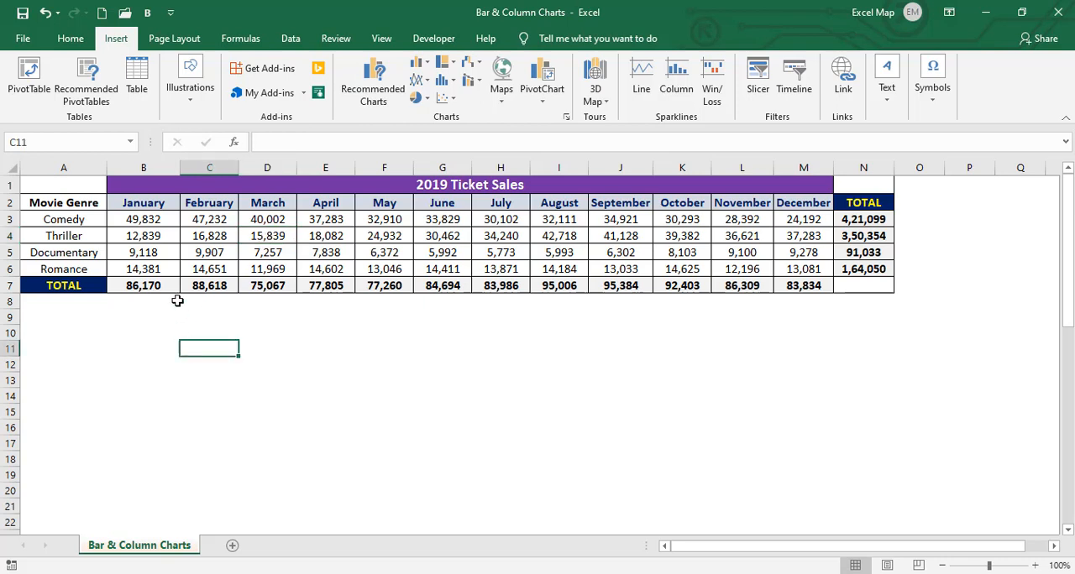
{"action": "left_click", "coordinate": [165, 235]}
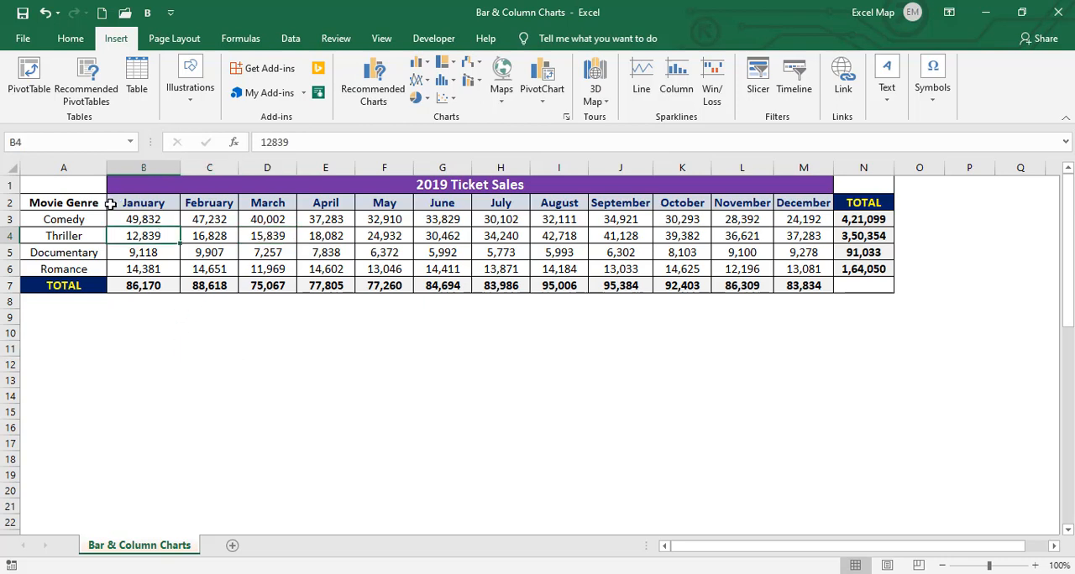
Try a 2-D clustered column chart of the January and February sales by genre in A2:C6, and undo it
{"action": "left_click_drag", "start_coordinate": [87, 202], "coordinate": [226, 267]}
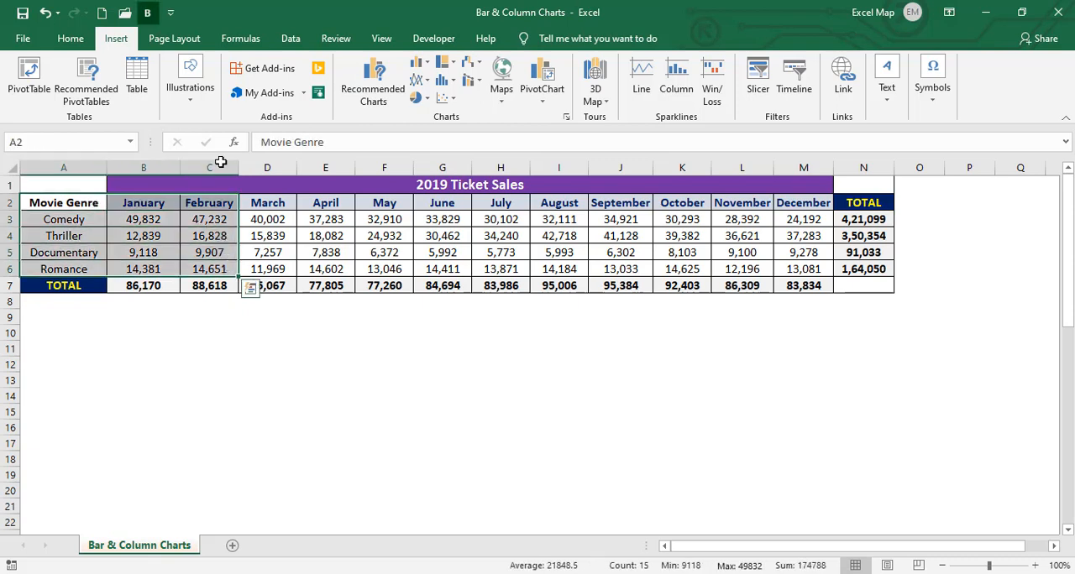
{"action": "left_click", "coordinate": [420, 66]}
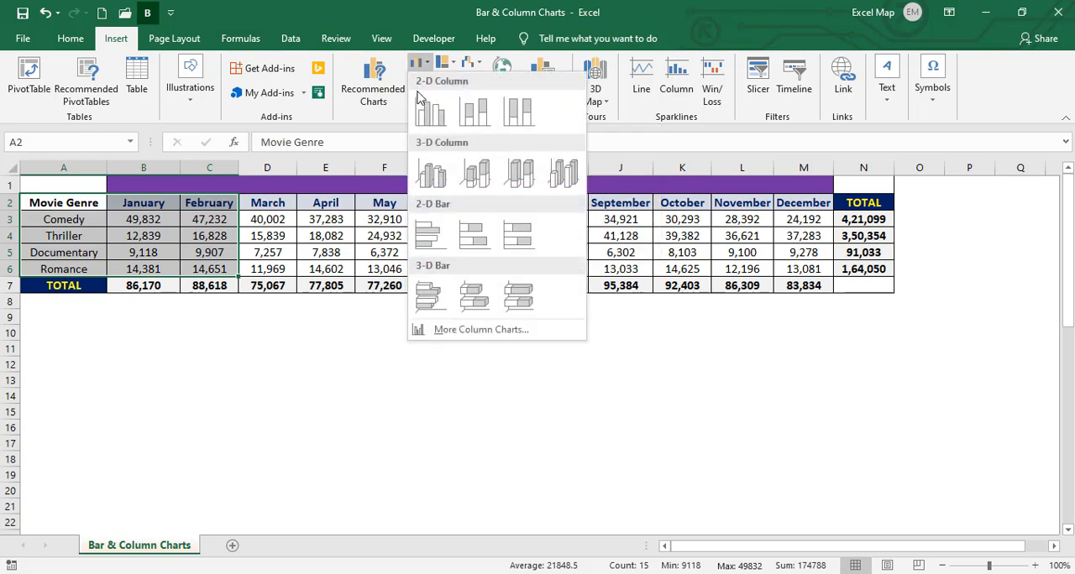
{"action": "left_click", "coordinate": [419, 118]}
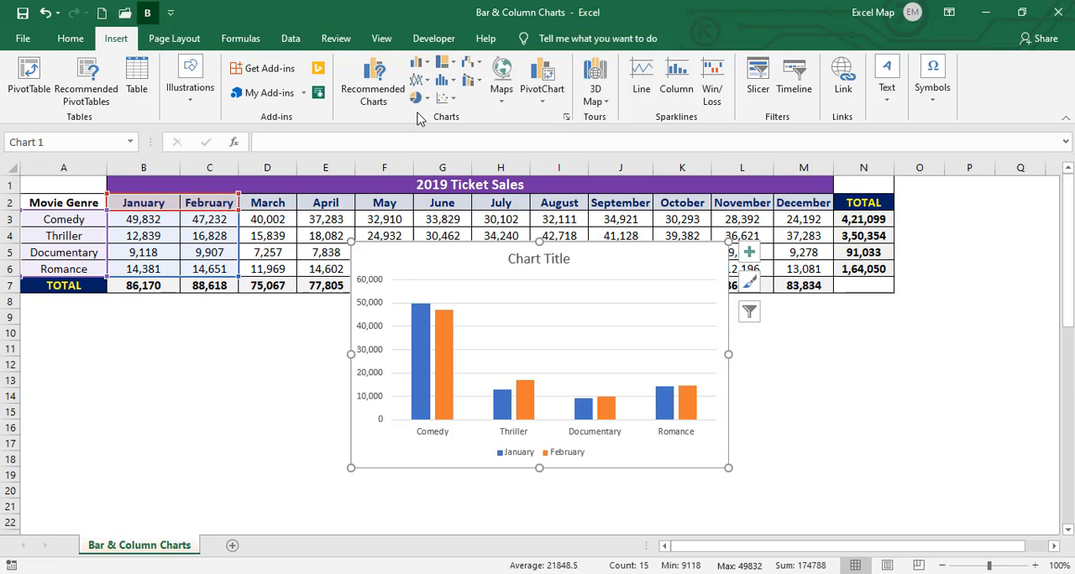
{"action": "key", "text": "ctrl+z"}
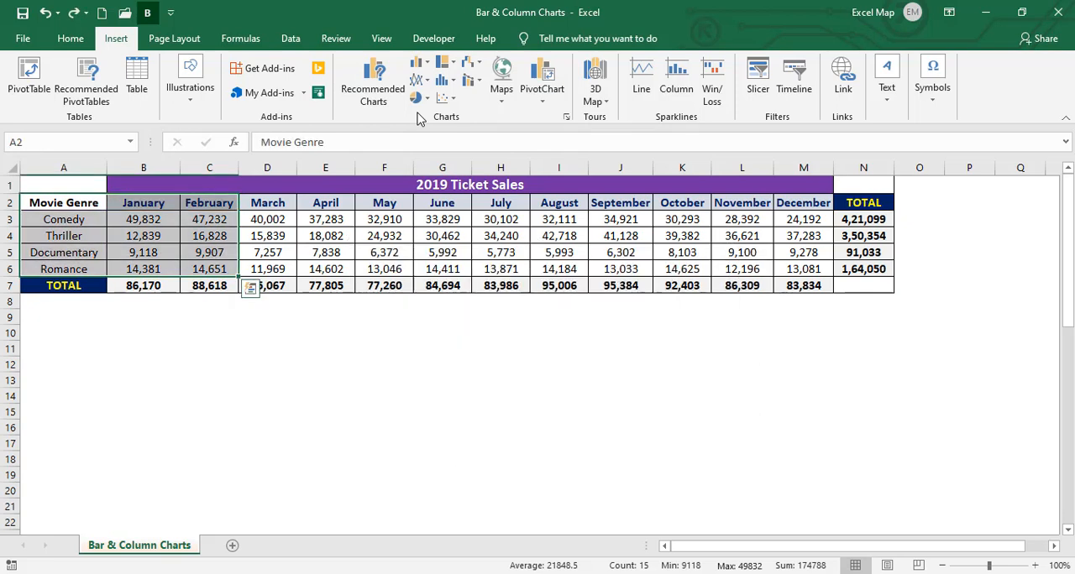
{"action": "left_click", "coordinate": [171, 360]}
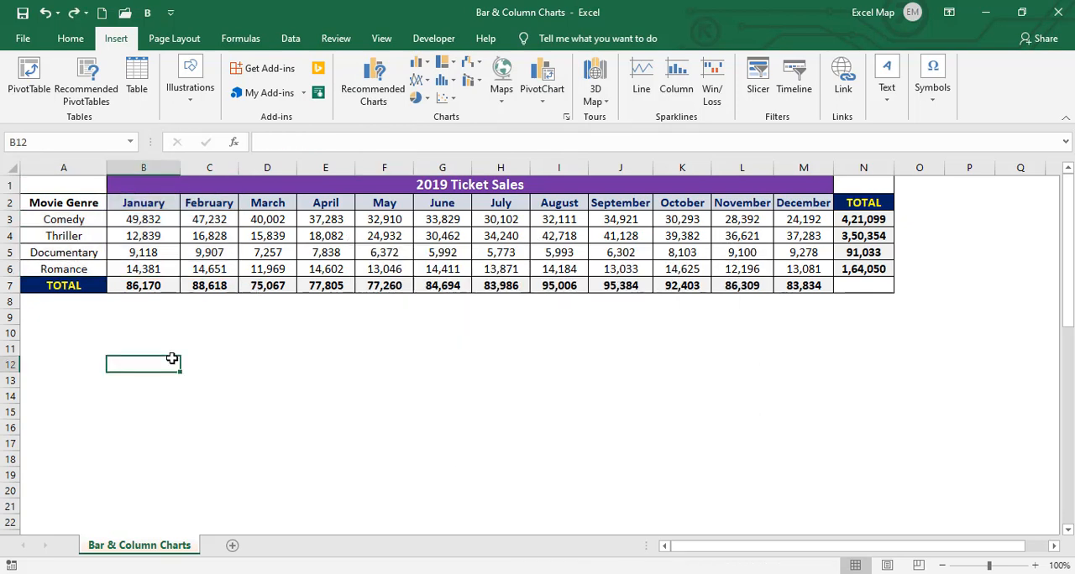
{"action": "left_click", "coordinate": [250, 364]}
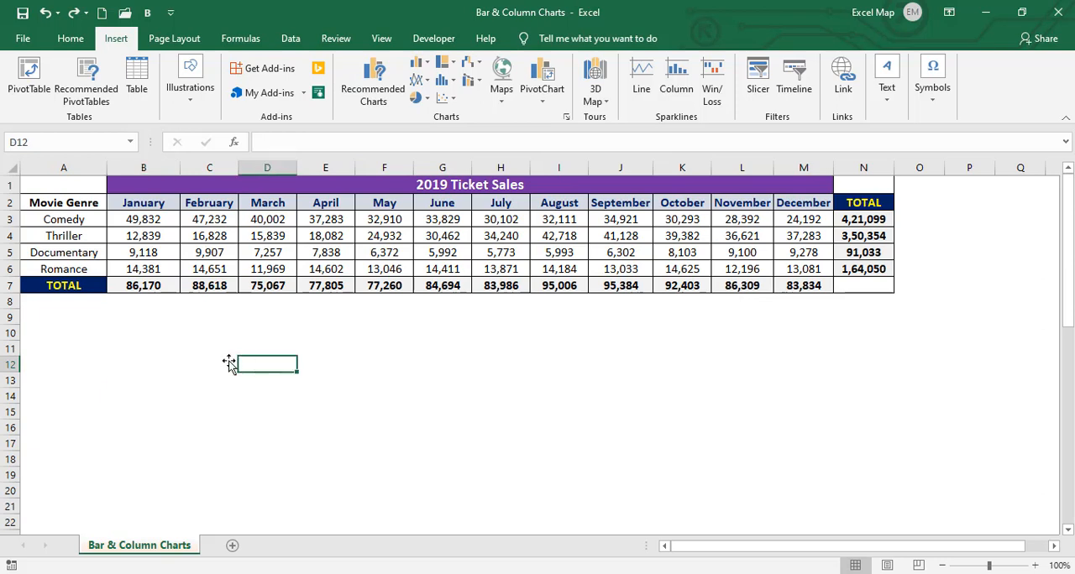
{"action": "left_click", "coordinate": [175, 351]}
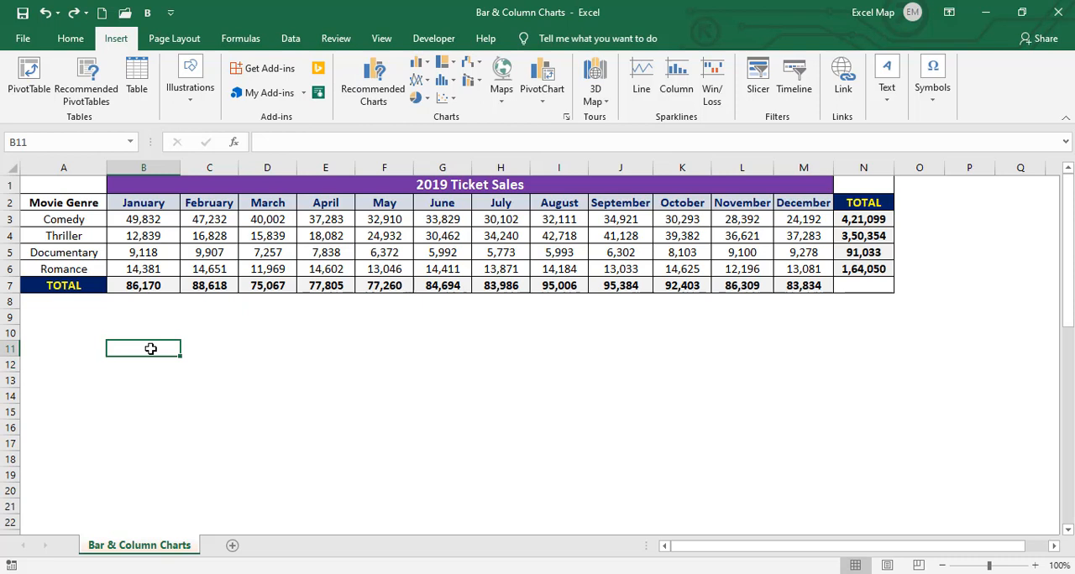
{"action": "left_click", "coordinate": [308, 390]}
{"action": "left_click", "coordinate": [67, 336]}
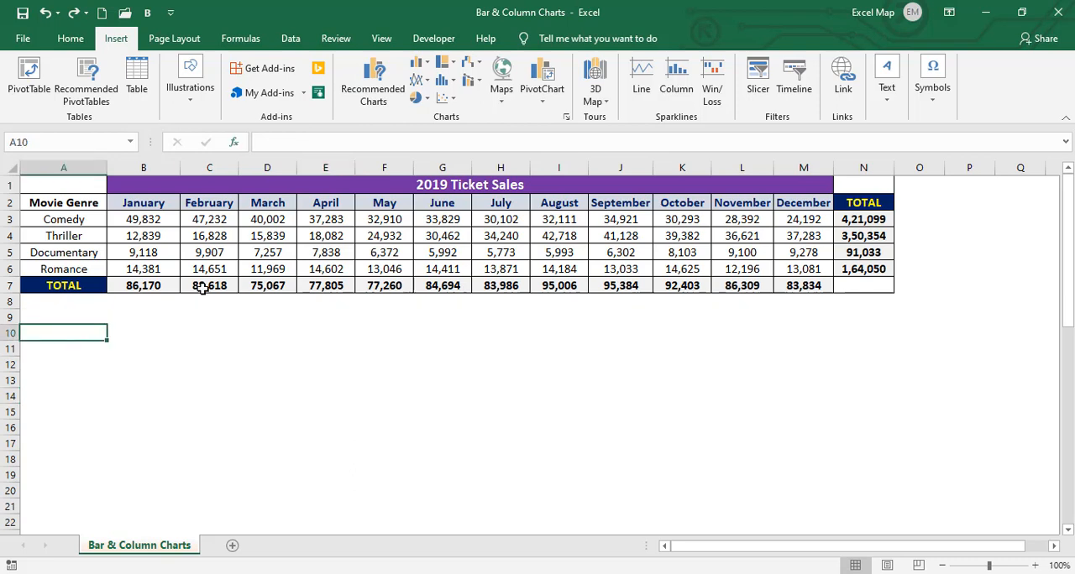
Insert an empty 2-D clustered bar chart from blank cell B11, place it below the table and shrink it to about row 20
{"action": "left_click", "coordinate": [127, 344]}
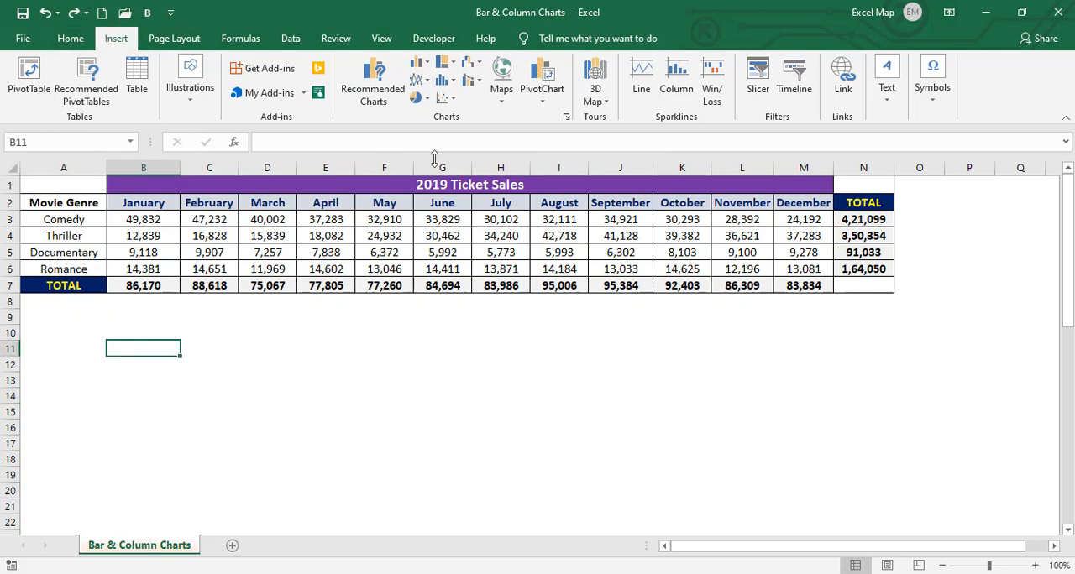
{"action": "left_click", "coordinate": [421, 72]}
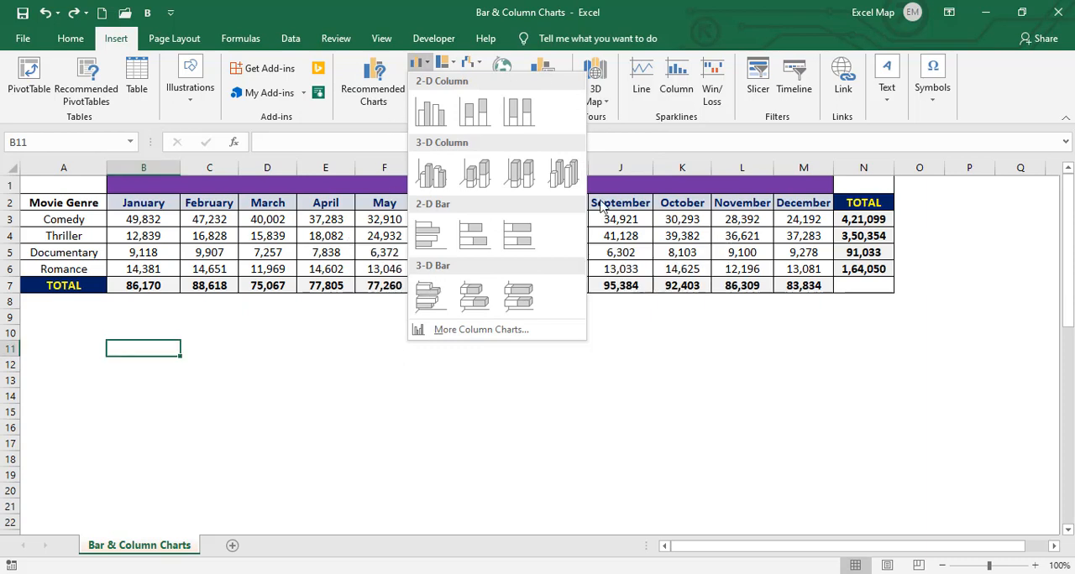
{"action": "left_click", "coordinate": [424, 237]}
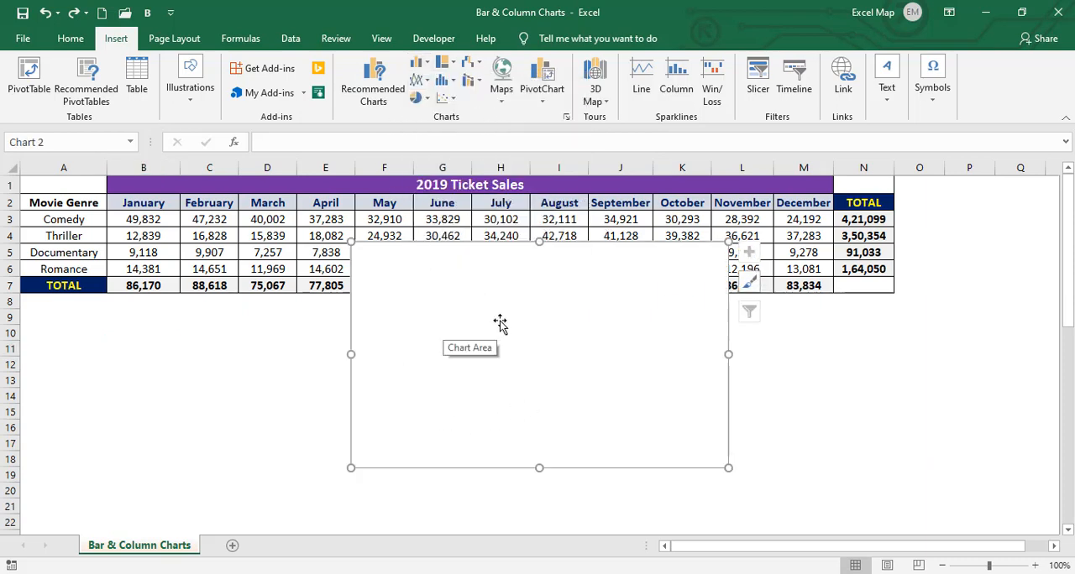
{"action": "left_click_drag", "start_coordinate": [521, 322], "coordinate": [213, 379]}
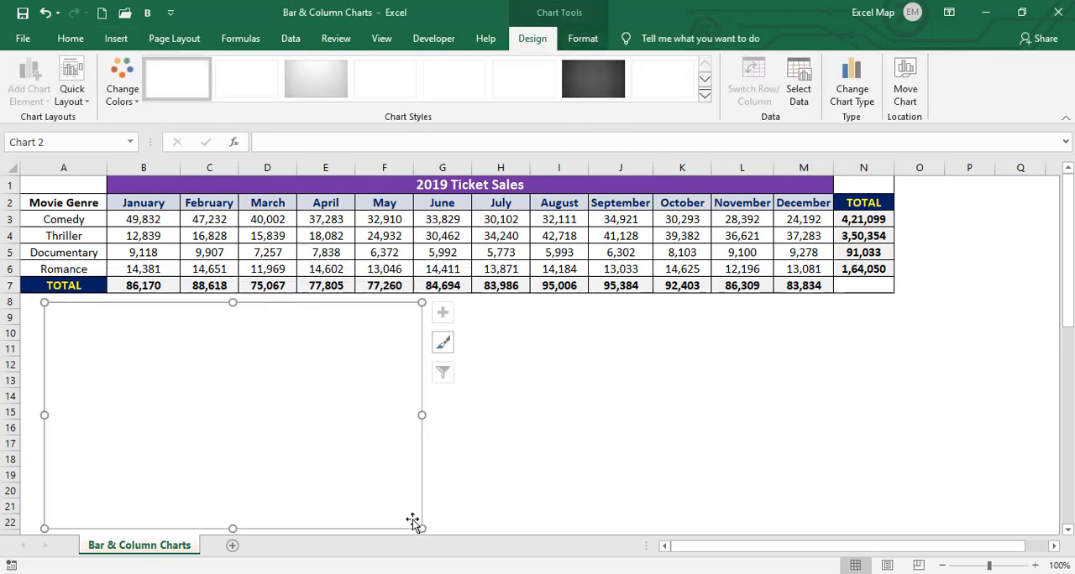
{"action": "left_click_drag", "start_coordinate": [422, 528], "coordinate": [389, 496]}
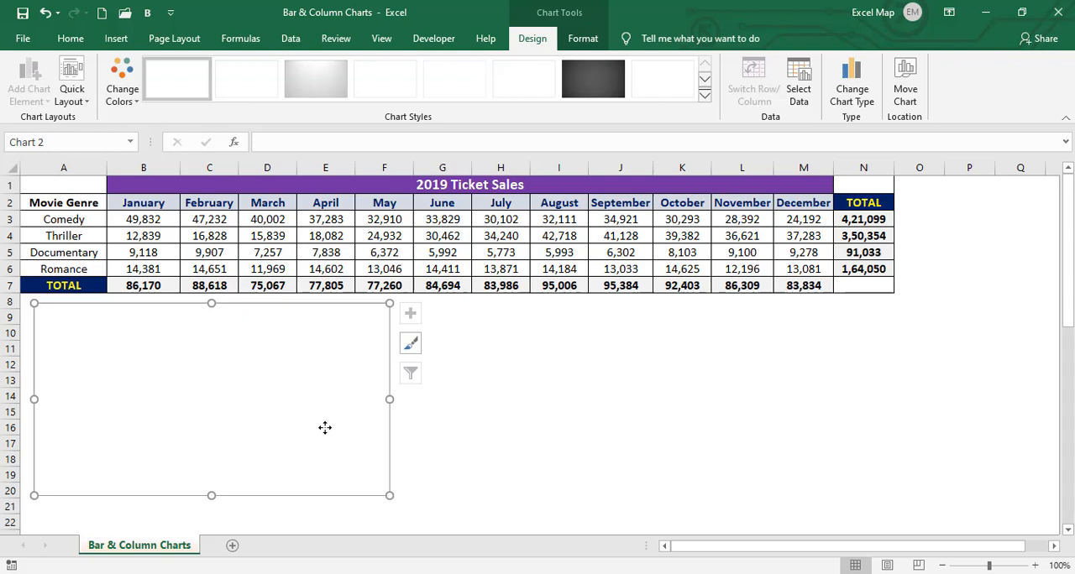
Add a data series to the empty bar chart and name it "Sales by Genre"
{"action": "right_click", "coordinate": [218, 372]}
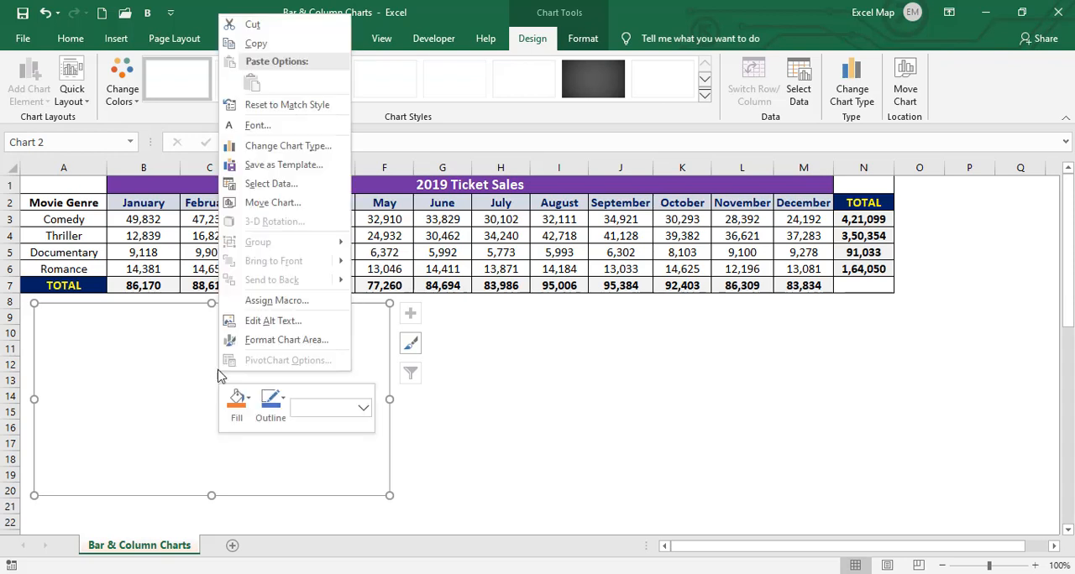
{"action": "left_click", "coordinate": [272, 183]}
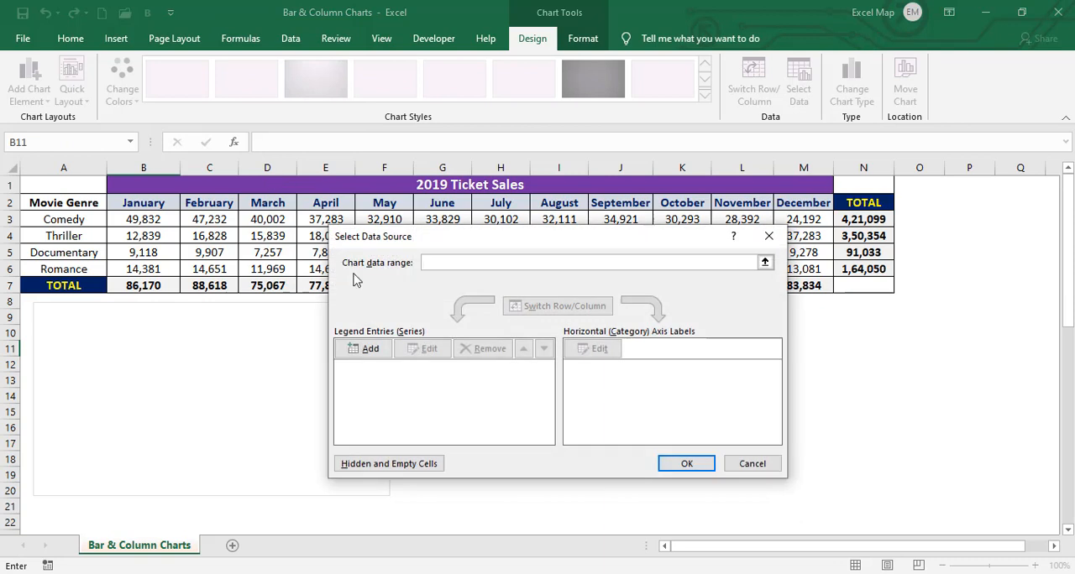
{"action": "left_click", "coordinate": [370, 348]}
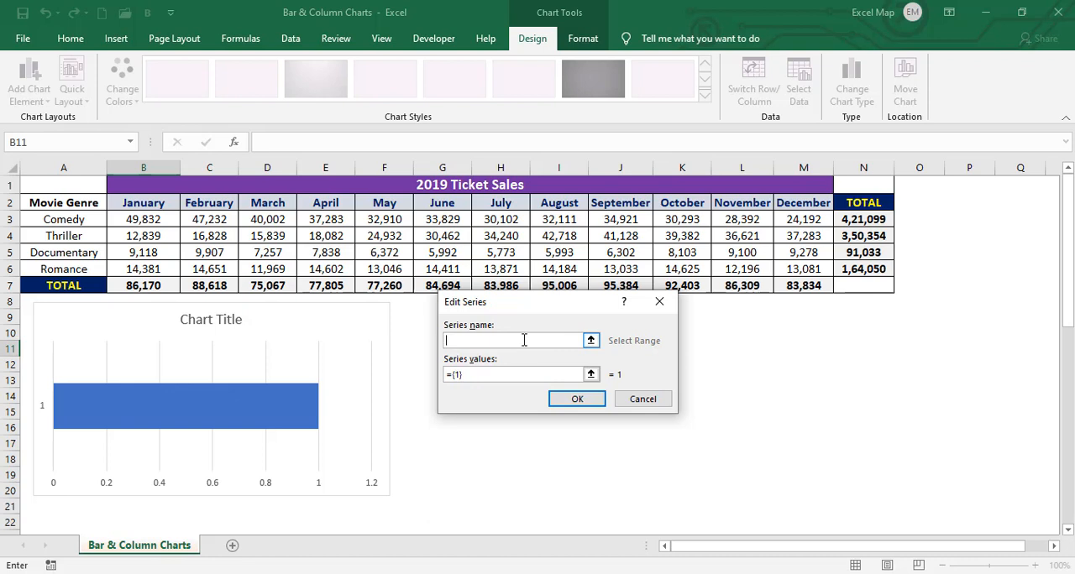
{"action": "type", "text": "Sales by Genre"}
{"action": "left_click", "coordinate": [494, 375]}
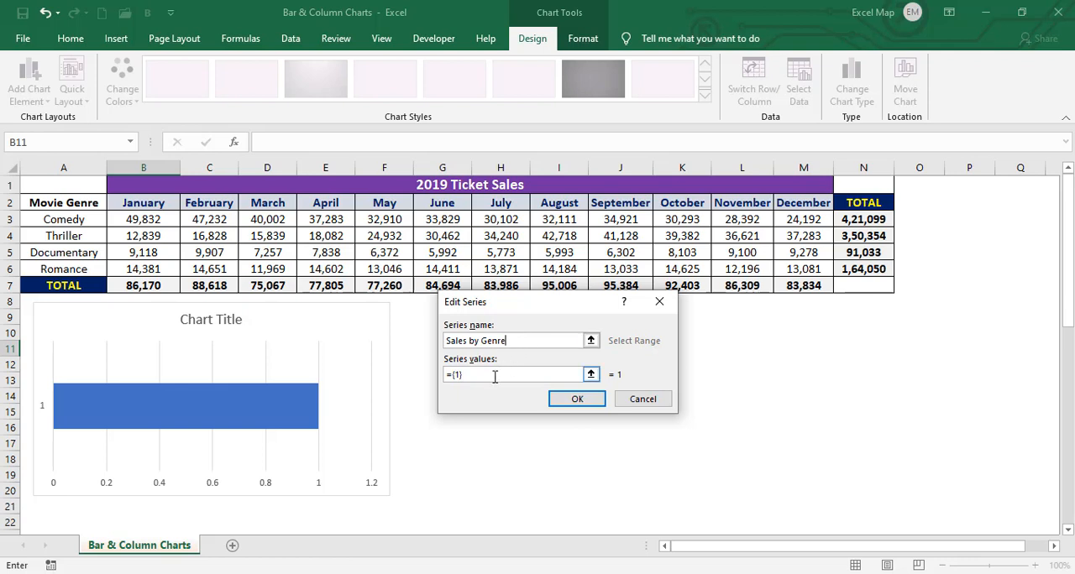
Replace the series' default values with the genre totals in N3:N6 and accept the series
{"action": "key", "text": "BackSpace"}
{"action": "key", "text": "BackSpace"}
{"action": "key", "text": "BackSpace"}
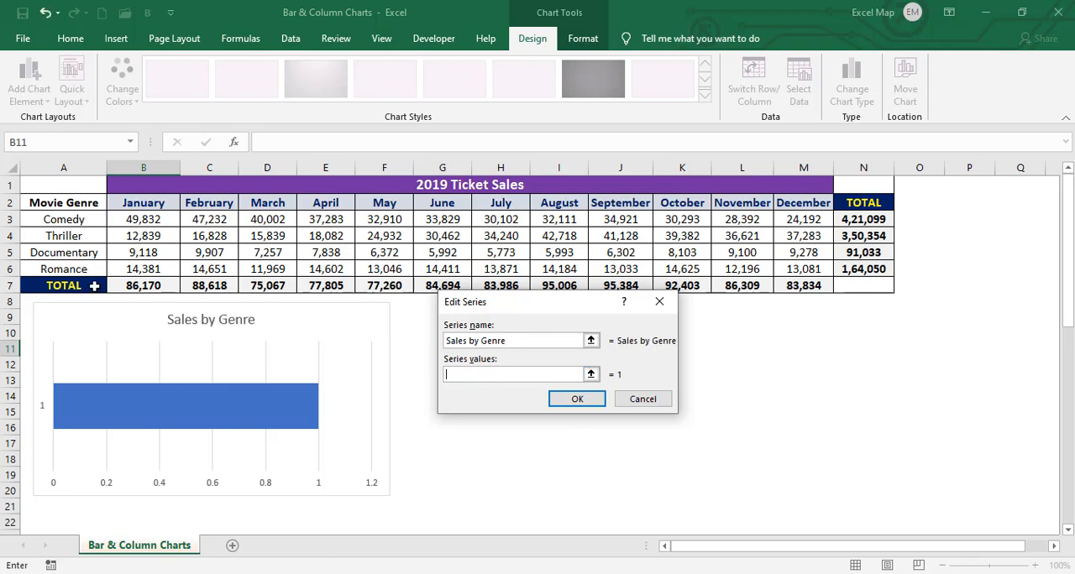
{"action": "left_click", "coordinate": [861, 221]}
{"action": "left_click_drag", "start_coordinate": [861, 235], "coordinate": [858, 269]}
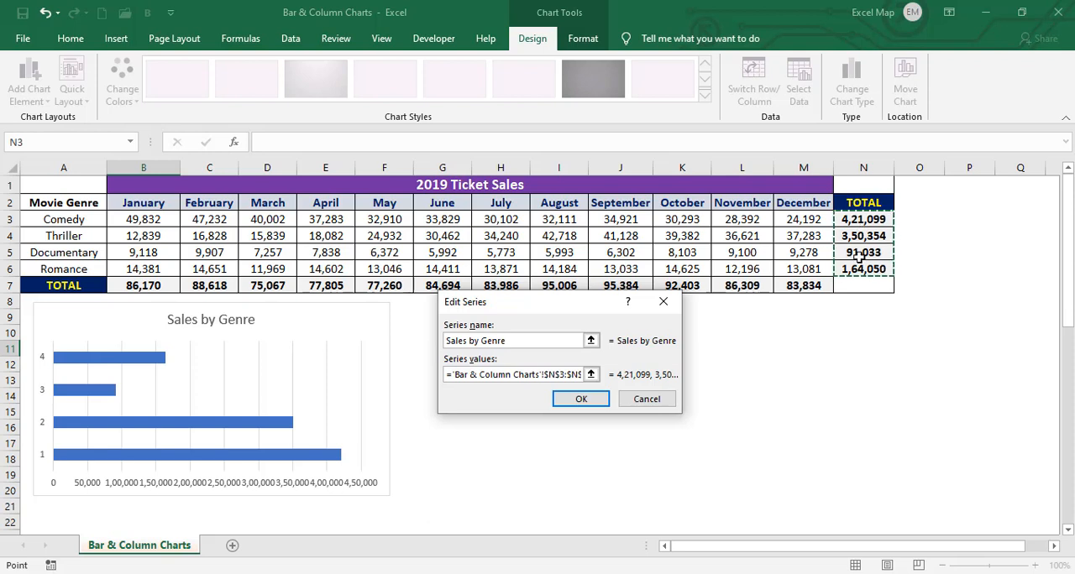
{"action": "left_click", "coordinate": [572, 401]}
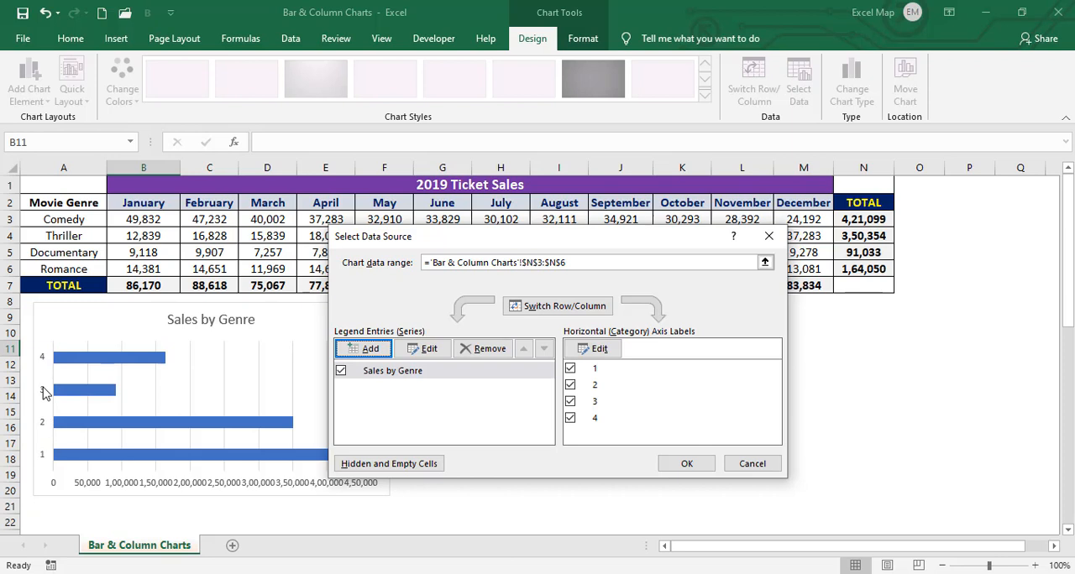
Set the chart's category axis labels to the movie genre names in A3:A6
{"action": "left_click", "coordinate": [598, 349]}
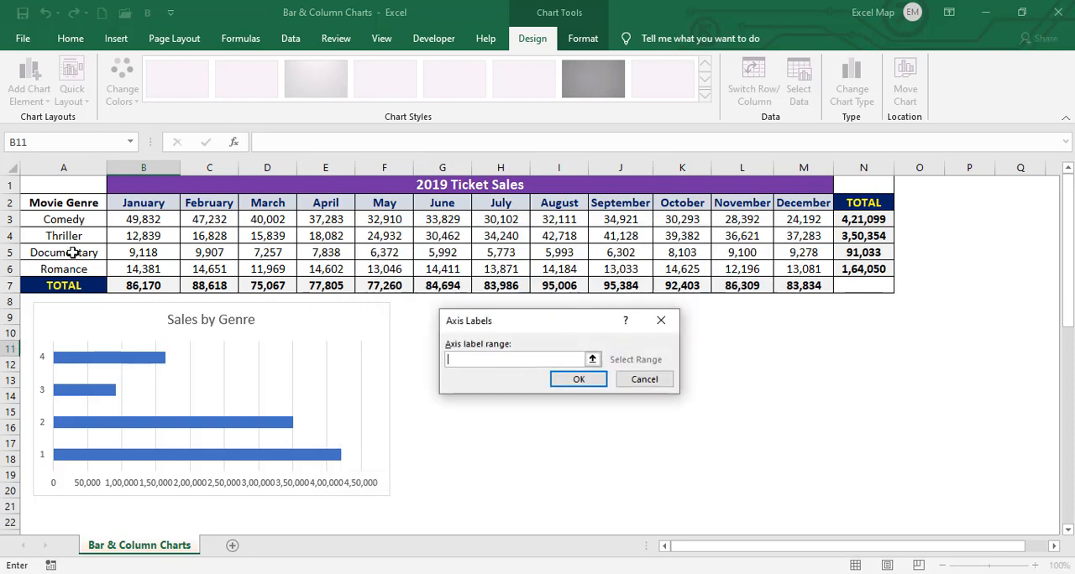
{"action": "left_click_drag", "start_coordinate": [69, 218], "coordinate": [68, 269]}
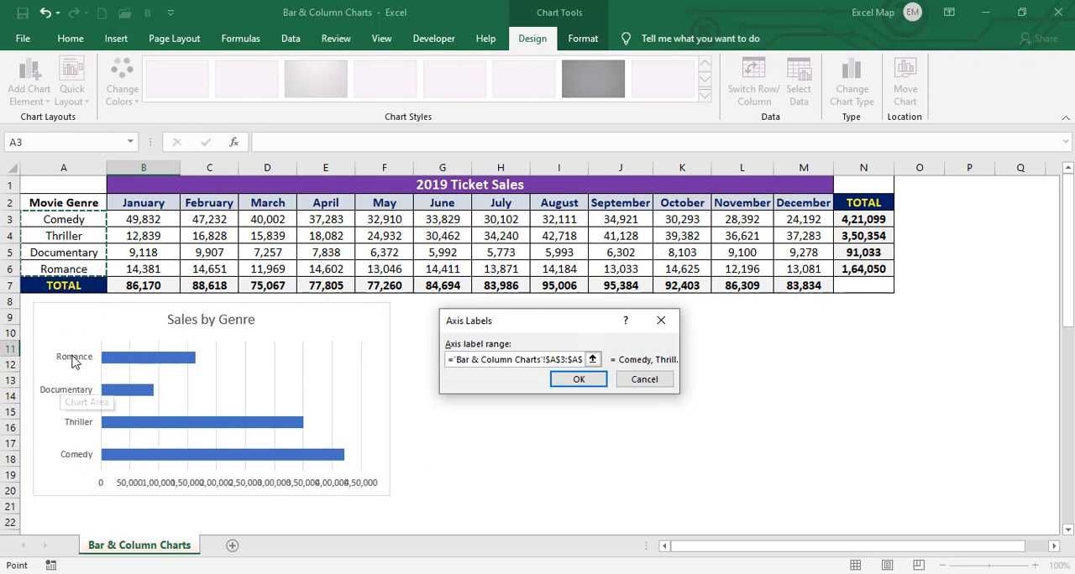
{"action": "left_click", "coordinate": [578, 380]}
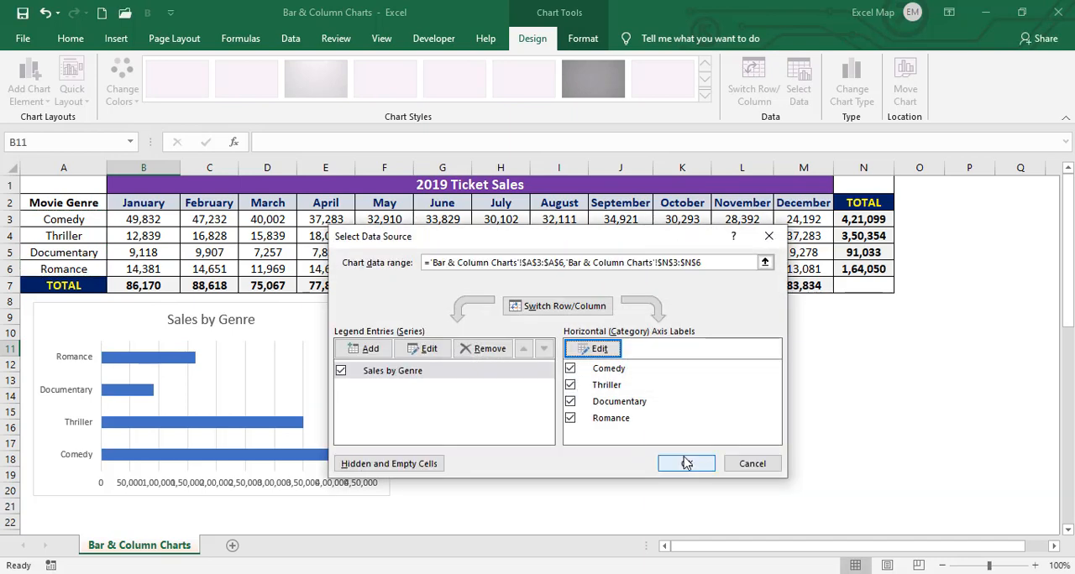
Accept the bar chart's data source and reduce the font size of its value axis labels by two steps
{"action": "left_click", "coordinate": [686, 464]}
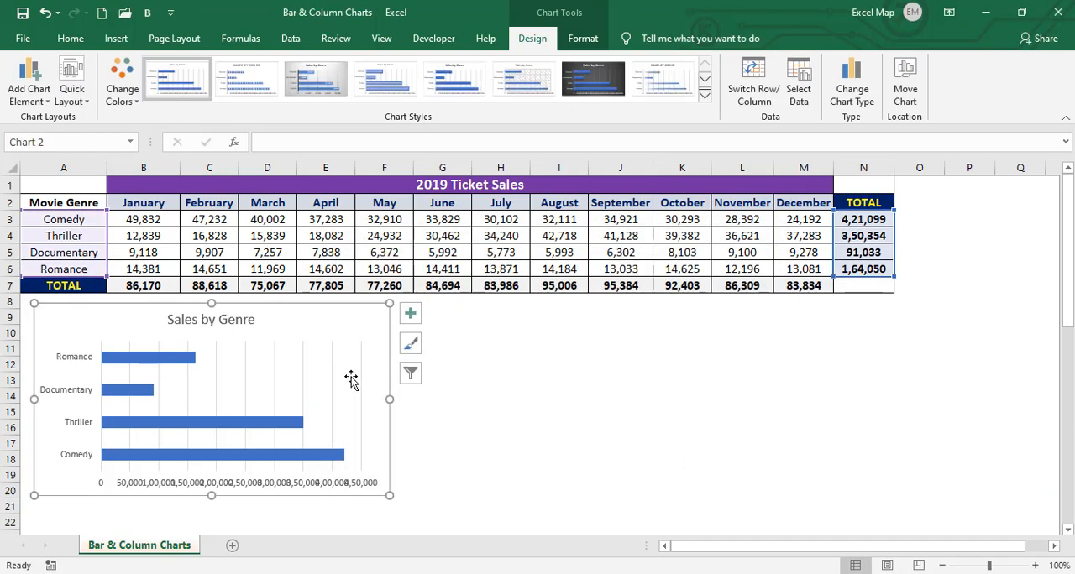
{"action": "left_click", "coordinate": [244, 485]}
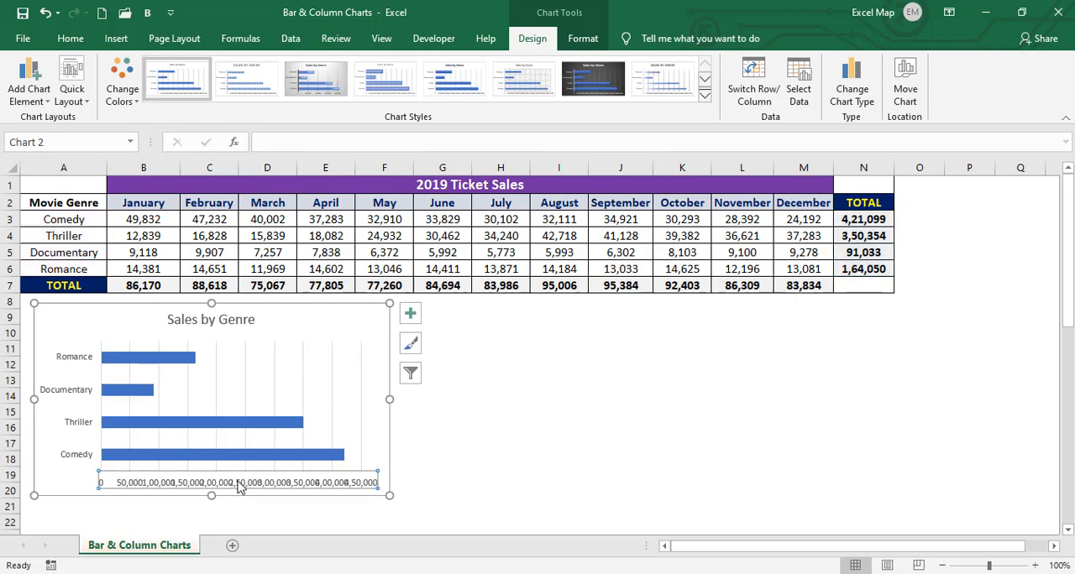
{"action": "left_click", "coordinate": [73, 40]}
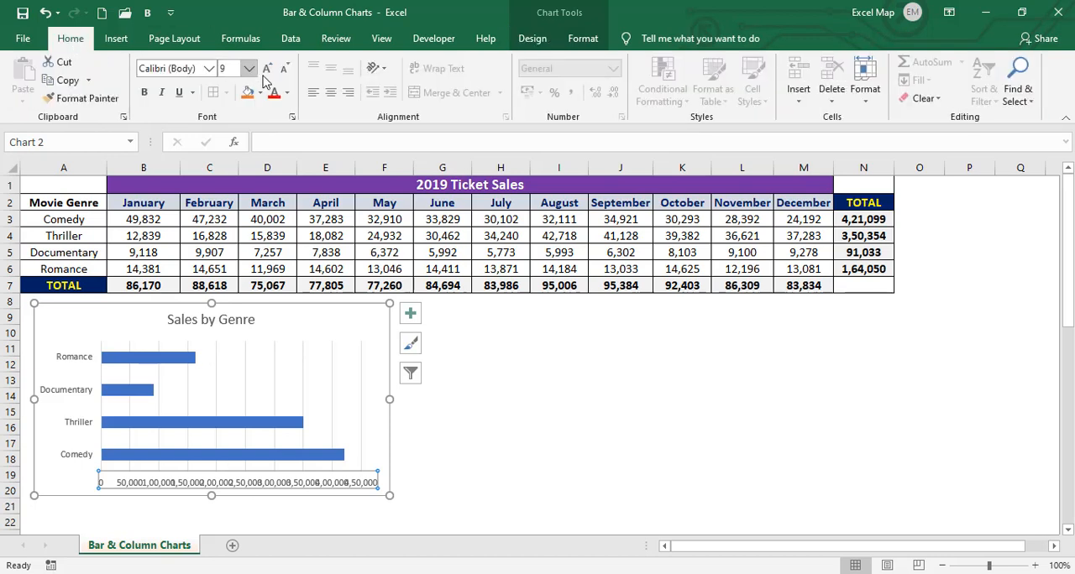
{"action": "left_click", "coordinate": [285, 68]}
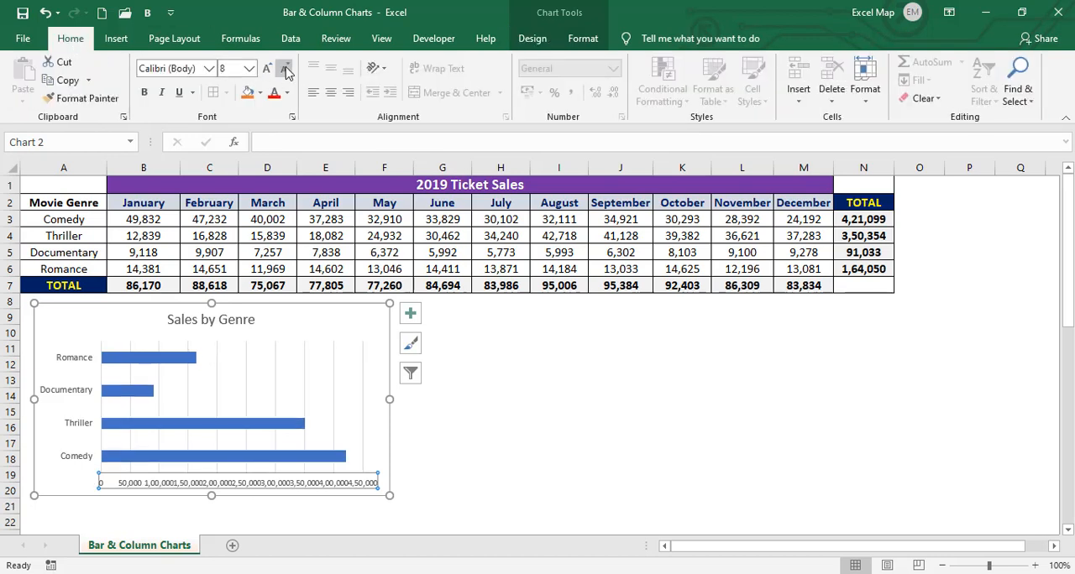
{"action": "left_click", "coordinate": [285, 68]}
Bold the genre axis labels and the title of the Sales by Genre chart, and narrow the chart slightly
{"action": "left_click", "coordinate": [58, 363]}
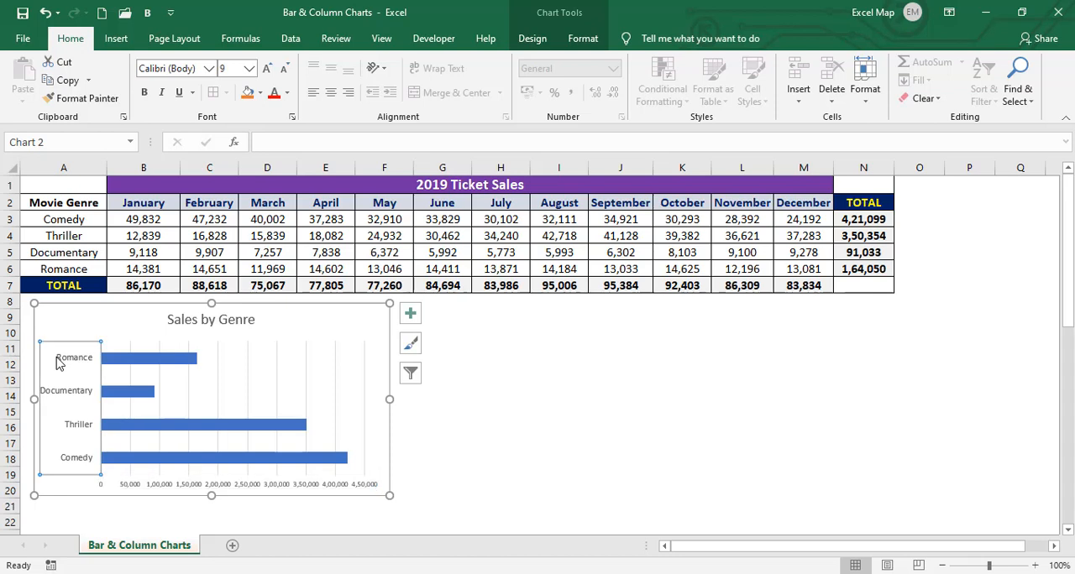
{"action": "left_click", "coordinate": [144, 94]}
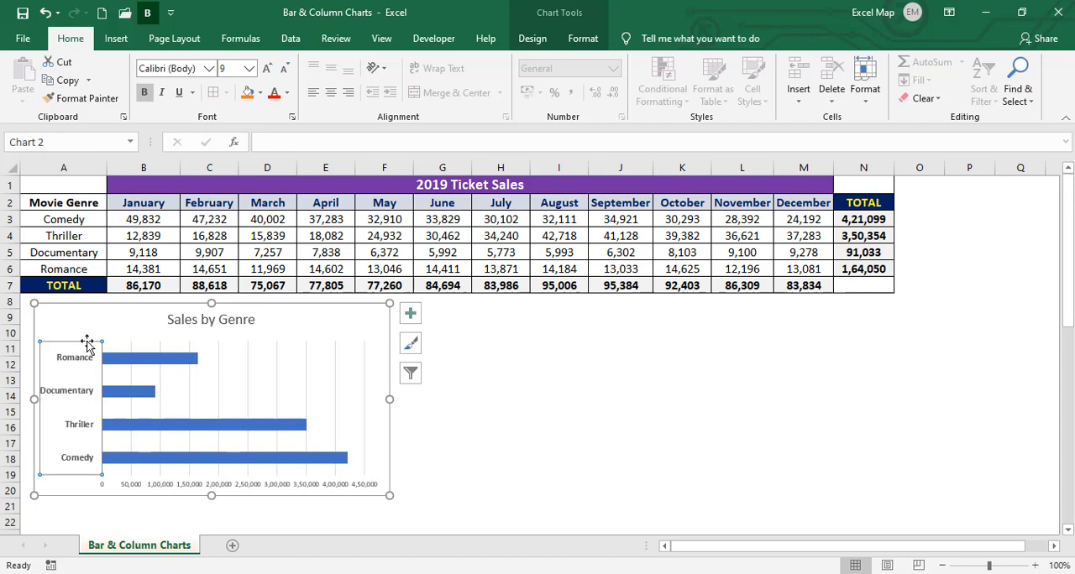
{"action": "left_click", "coordinate": [193, 324]}
{"action": "left_click", "coordinate": [144, 94]}
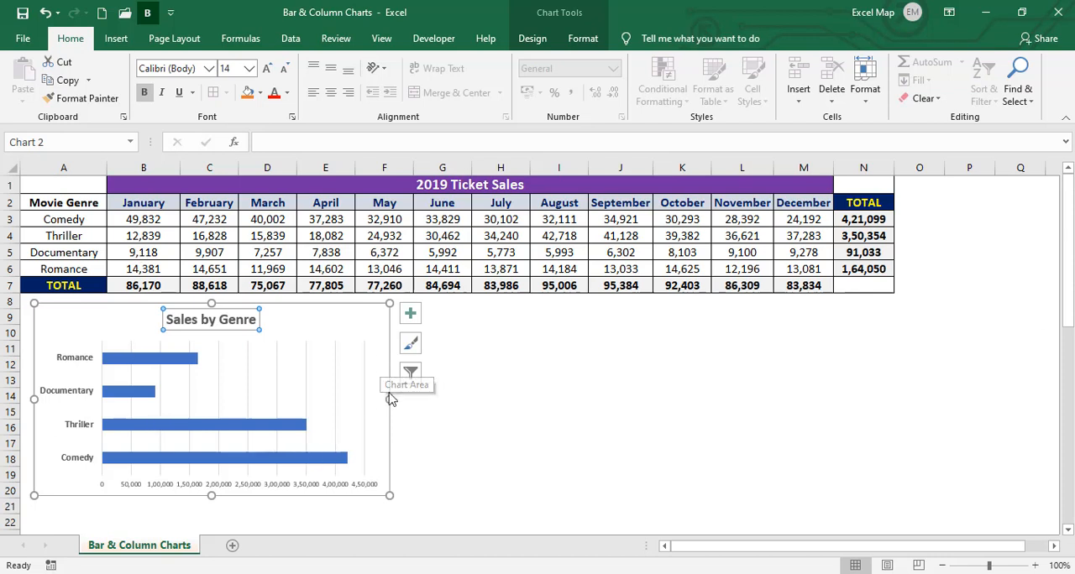
{"action": "left_click_drag", "start_coordinate": [388, 399], "coordinate": [372, 396]}
{"action": "left_click", "coordinate": [446, 403]}
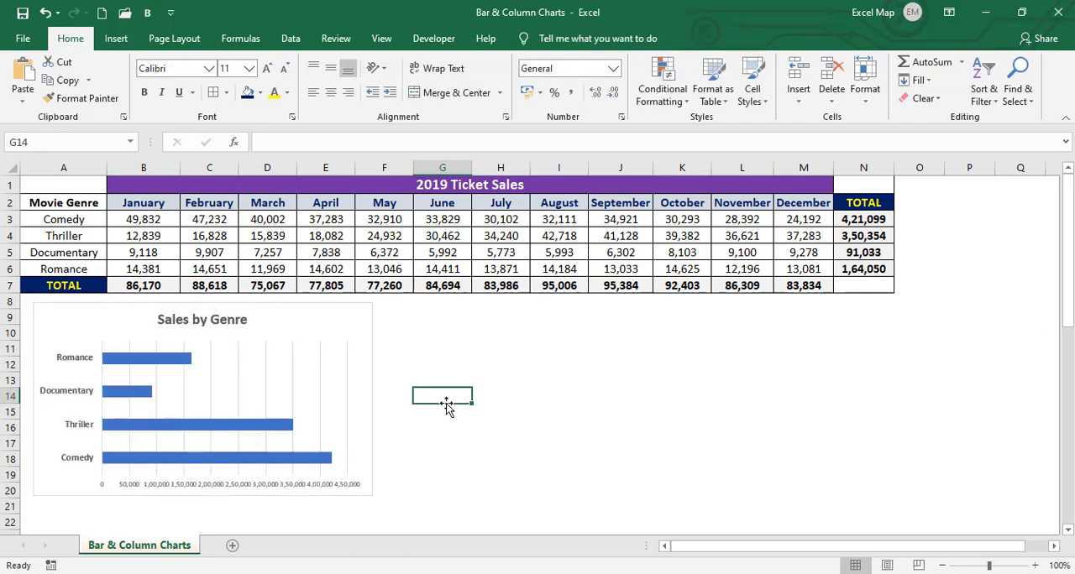
{"action": "left_click", "coordinate": [461, 443]}
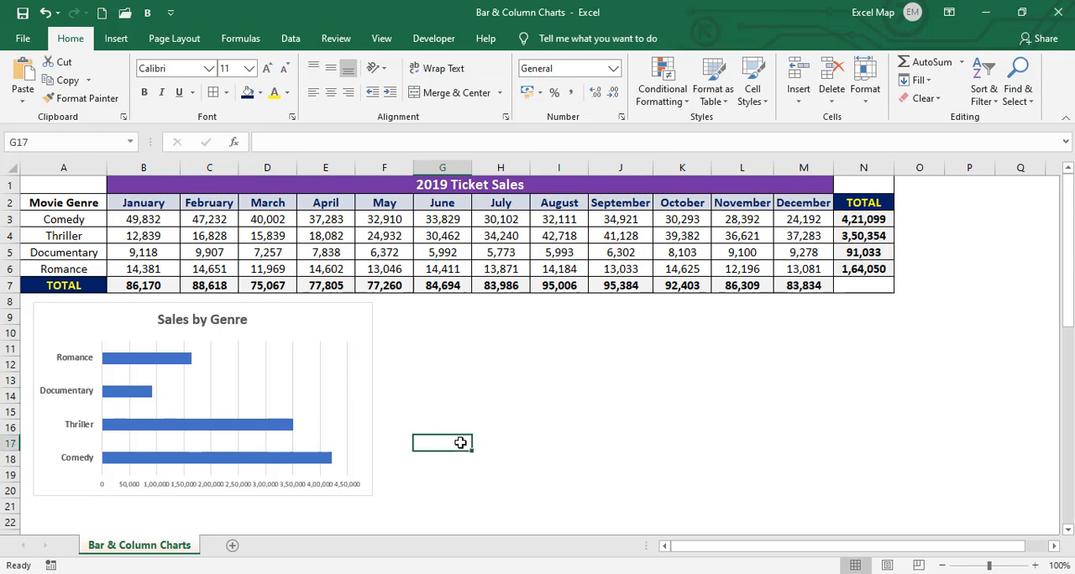
{"action": "left_click", "coordinate": [460, 408]}
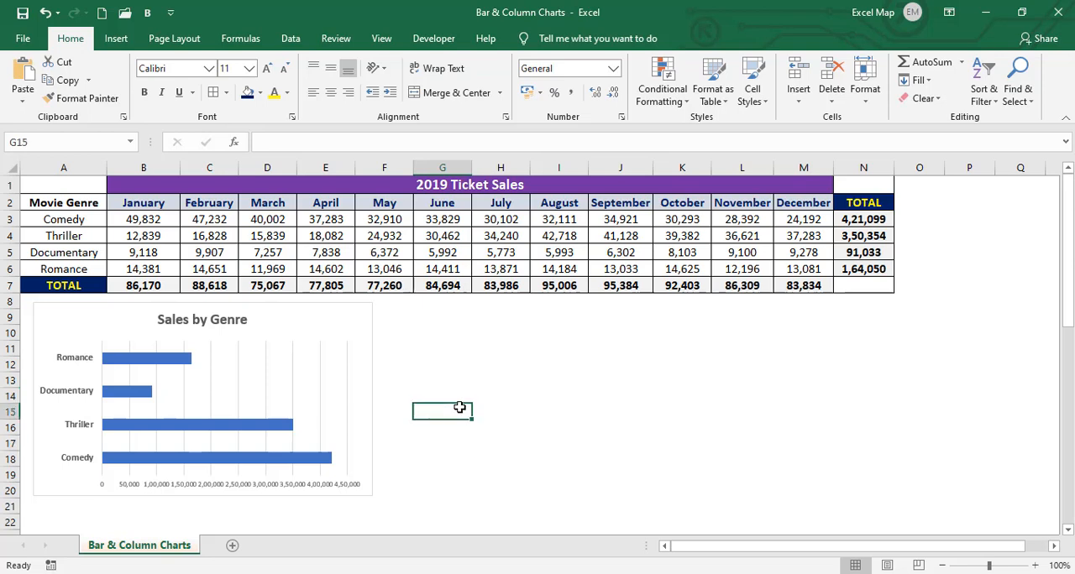
{"action": "left_click", "coordinate": [446, 359]}
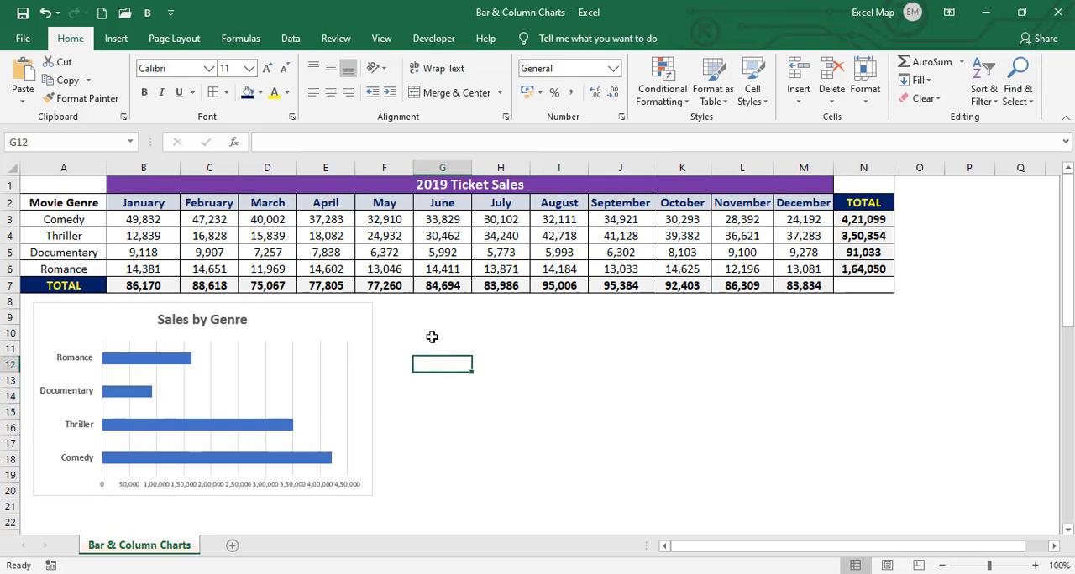
Insert an empty 2-D clustered column chart from blank cell G14, place it beside the bar chart and shrink it to about row 20
{"action": "left_click", "coordinate": [427, 395]}
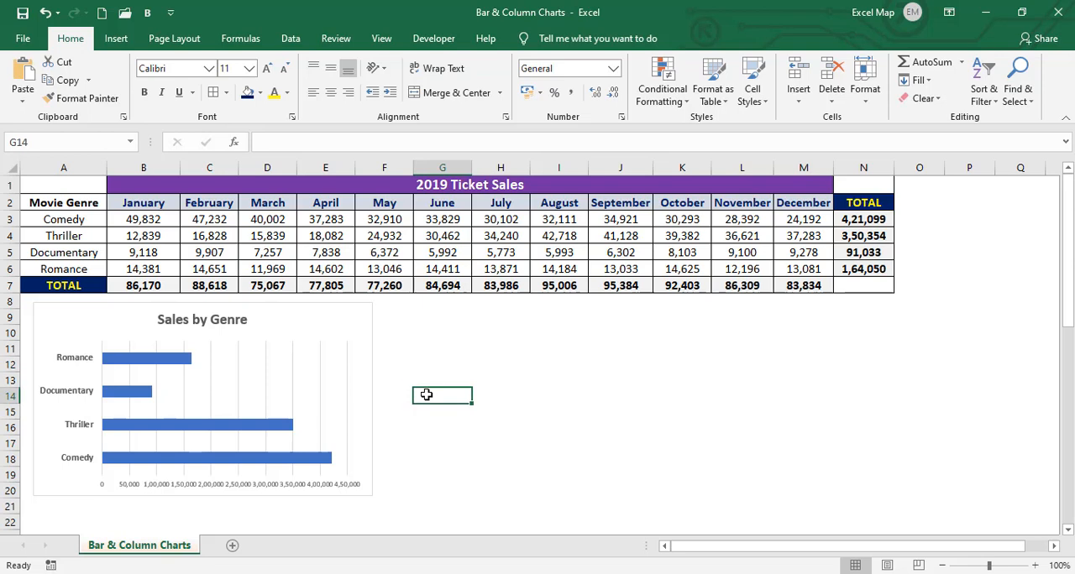
{"action": "left_click", "coordinate": [117, 39]}
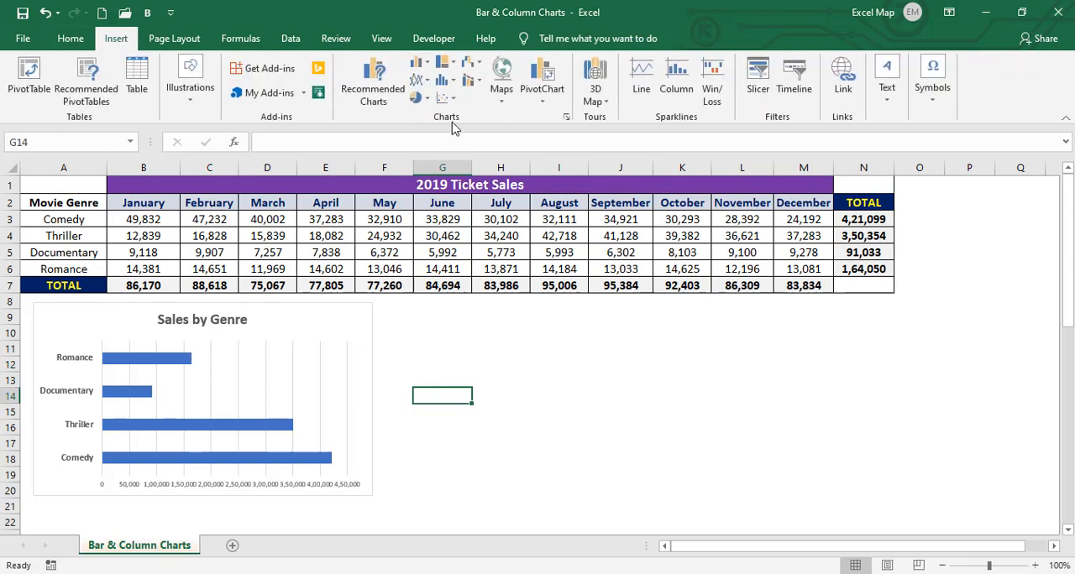
{"action": "left_click", "coordinate": [417, 66]}
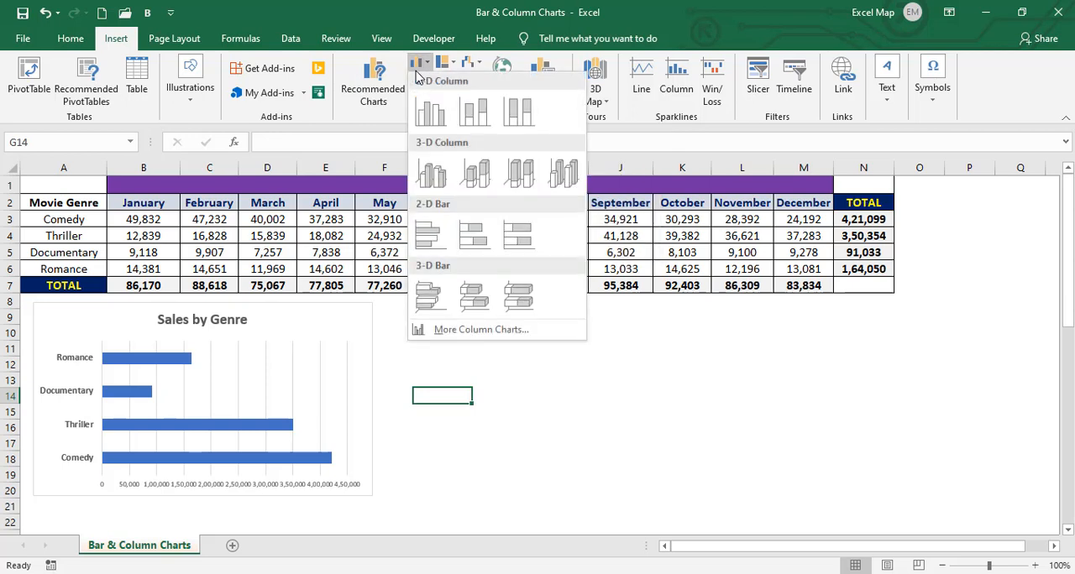
{"action": "left_click", "coordinate": [431, 116]}
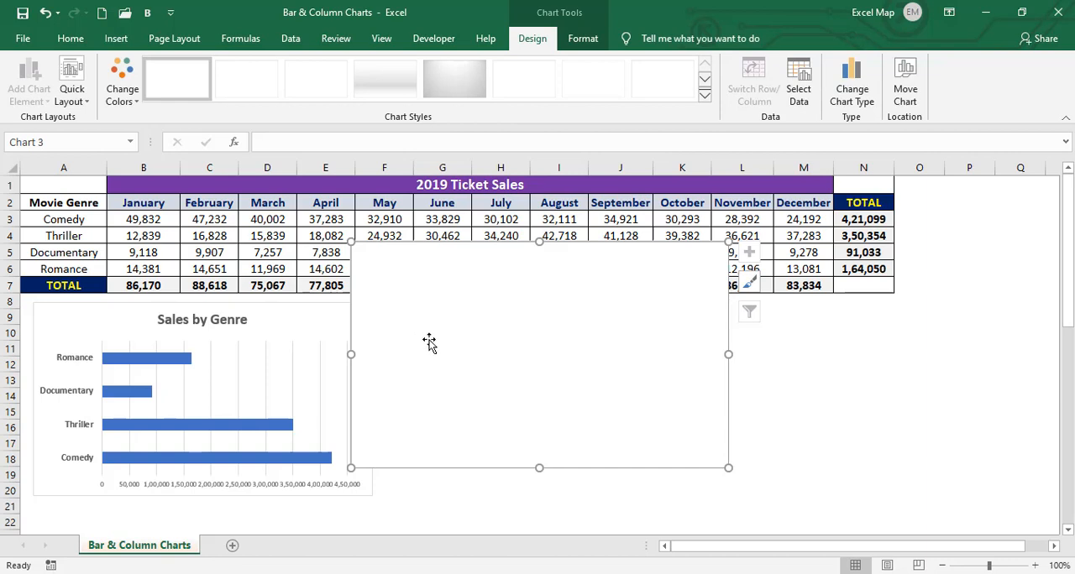
{"action": "left_click_drag", "start_coordinate": [426, 337], "coordinate": [468, 378]}
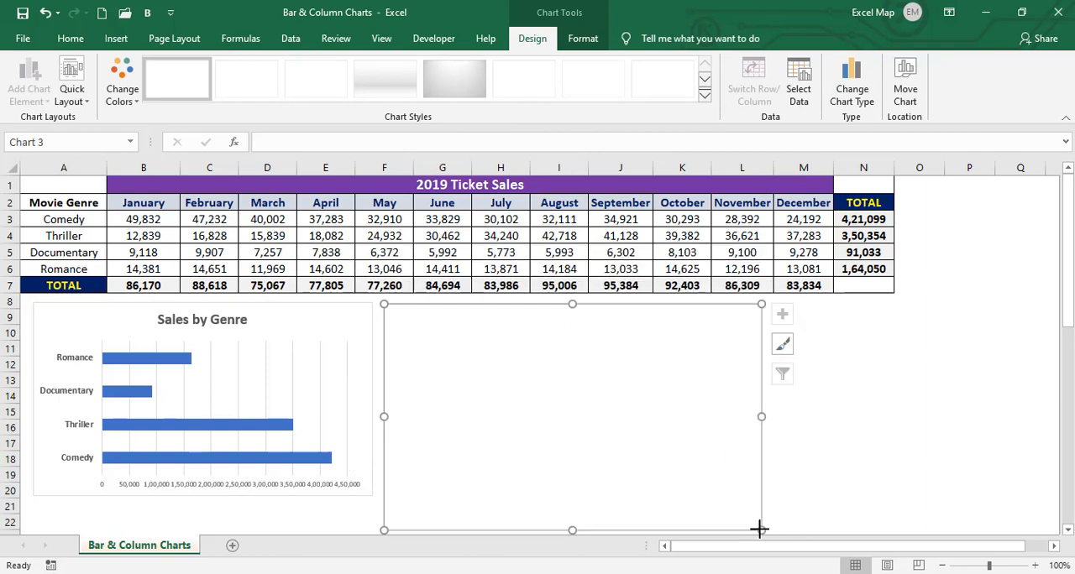
{"action": "left_click_drag", "start_coordinate": [761, 529], "coordinate": [745, 480]}
{"action": "scroll", "coordinate": [673, 408], "scroll_direction": "up", "scroll_amount": 1}
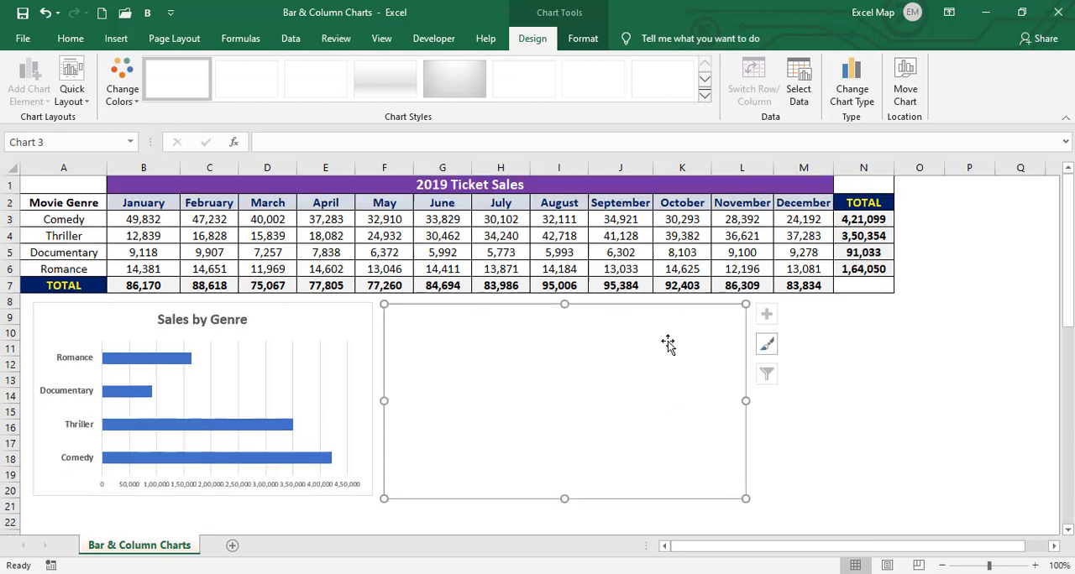
Add a data series to the empty column chart and name it "Sales by Months"
{"action": "right_click", "coordinate": [475, 345]}
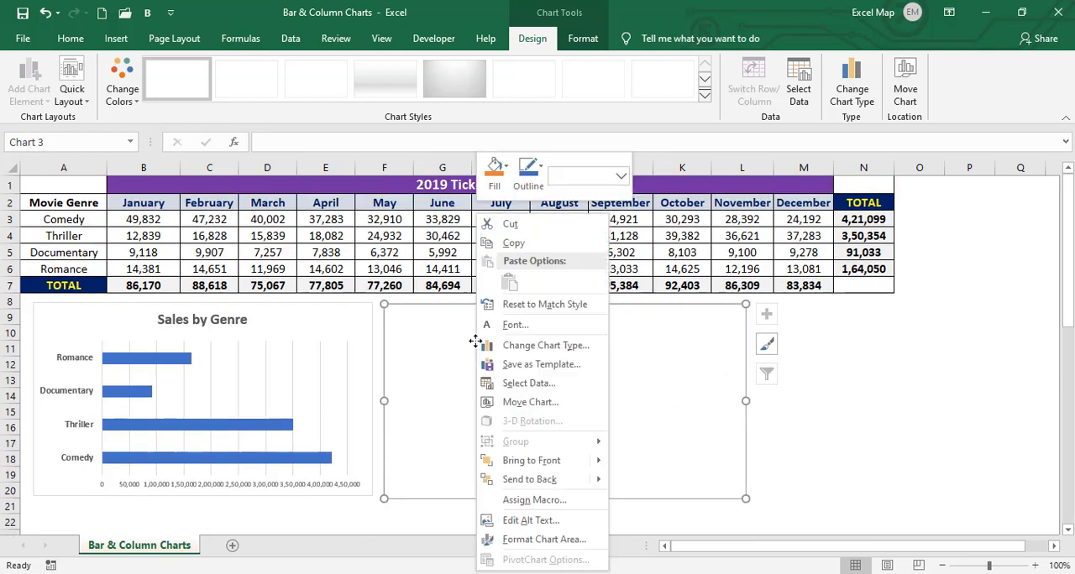
{"action": "left_click", "coordinate": [522, 390]}
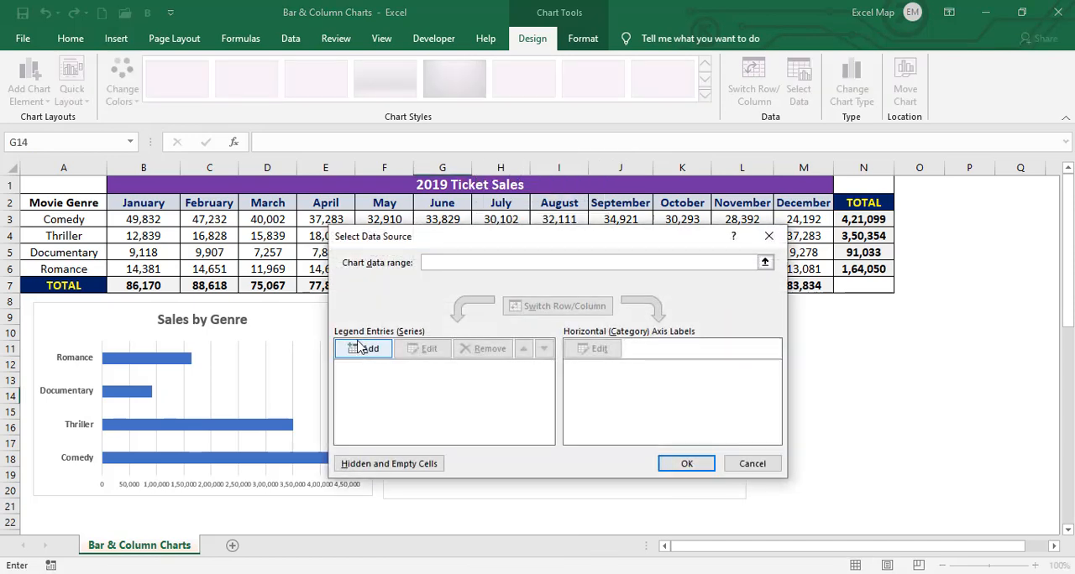
{"action": "left_click", "coordinate": [357, 347]}
{"action": "type", "text": "Sales by"}
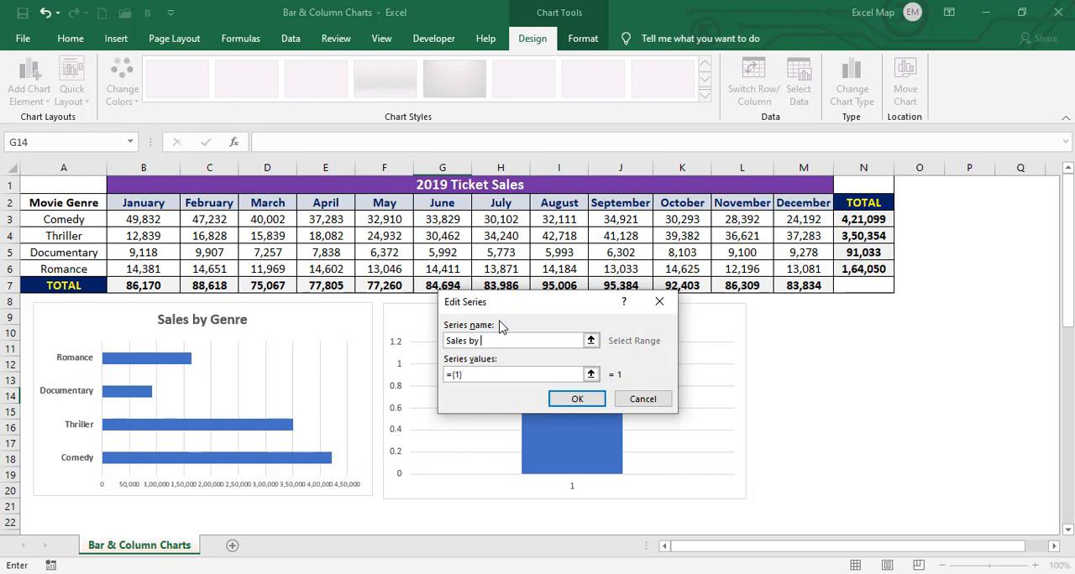
{"action": "type", "text": " Months"}
Replace the series' default values with the monthly totals in B7:M7 and accept the series
{"action": "key", "text": "Tab"}
{"action": "key", "text": "BackSpace"}
{"action": "left_click_drag", "start_coordinate": [132, 285], "coordinate": [802, 286]}
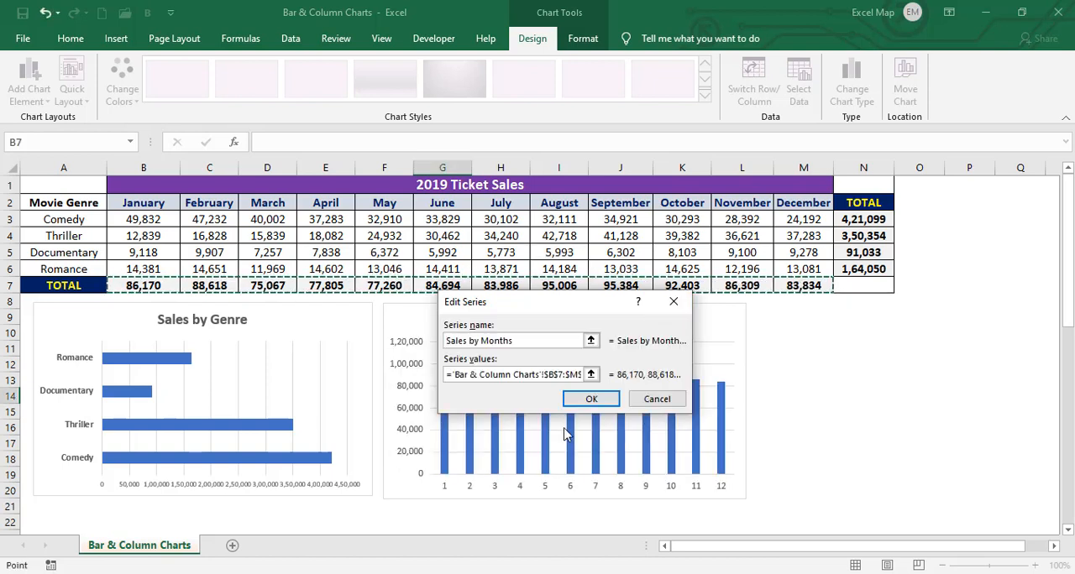
{"action": "left_click", "coordinate": [589, 399]}
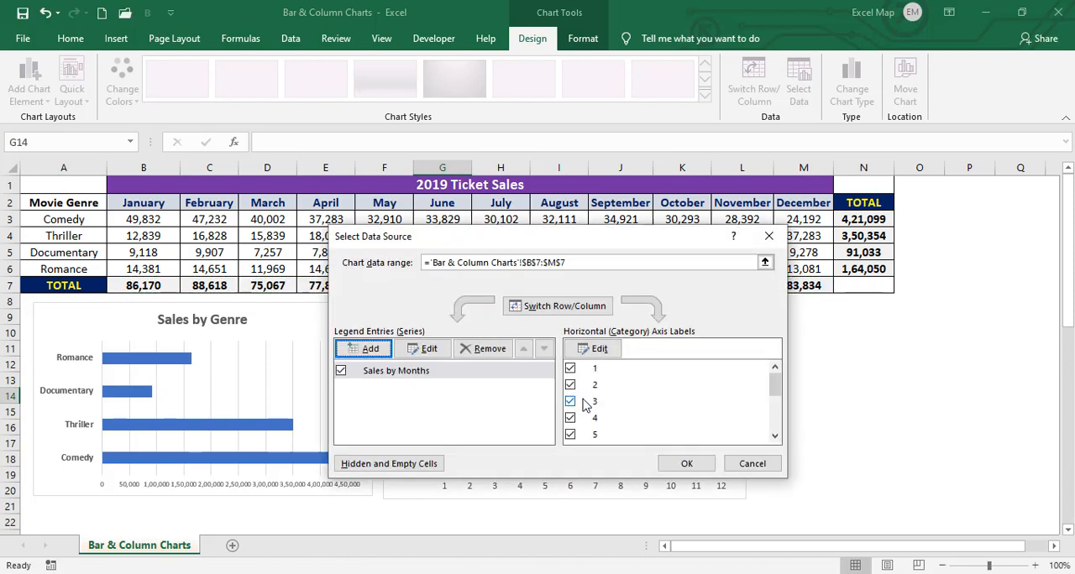
Set the column chart's category axis labels to the month names in B2:M2 and accept the data source
{"action": "left_click_drag", "start_coordinate": [564, 243], "coordinate": [571, 187]}
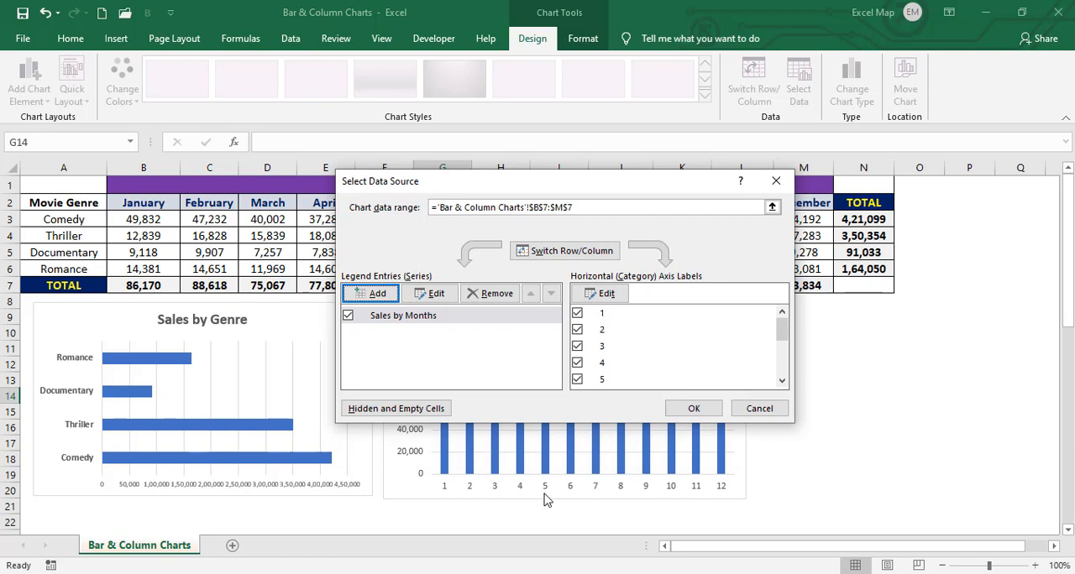
{"action": "left_click", "coordinate": [619, 295]}
{"action": "left_click_drag", "start_coordinate": [145, 202], "coordinate": [821, 204]}
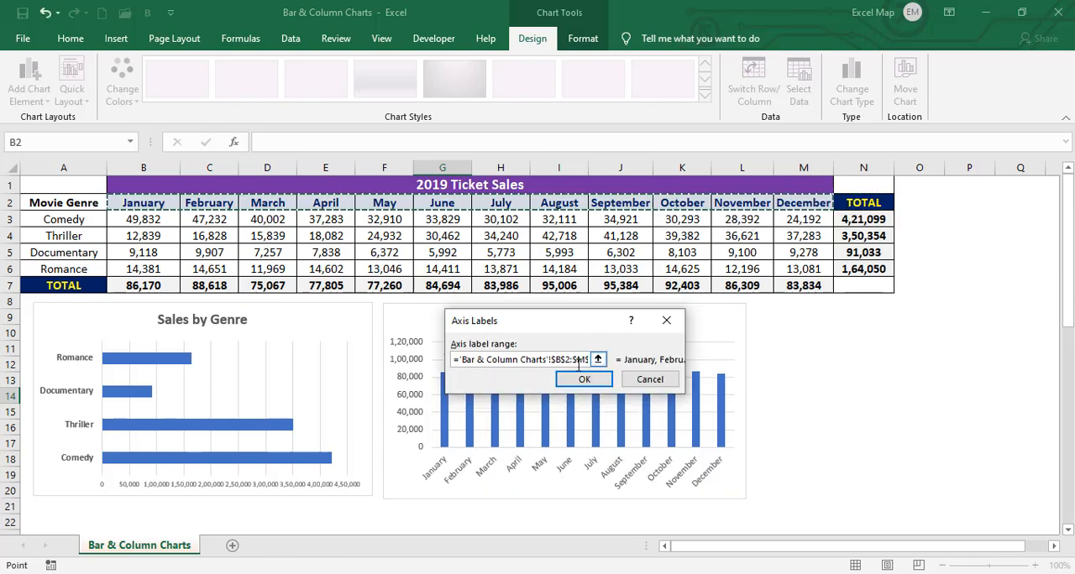
{"action": "left_click", "coordinate": [582, 381]}
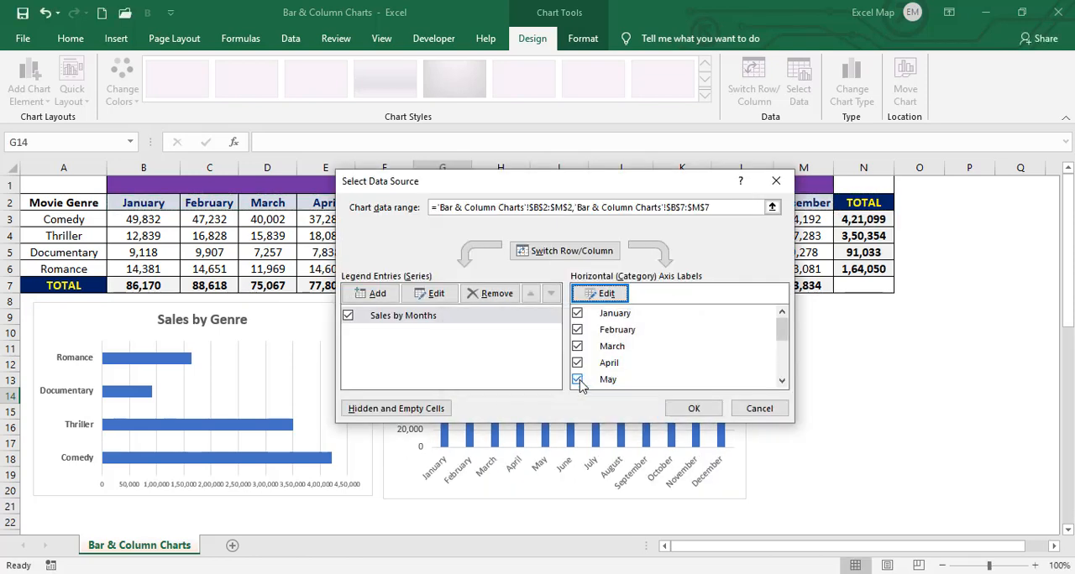
{"action": "left_click", "coordinate": [694, 409]}
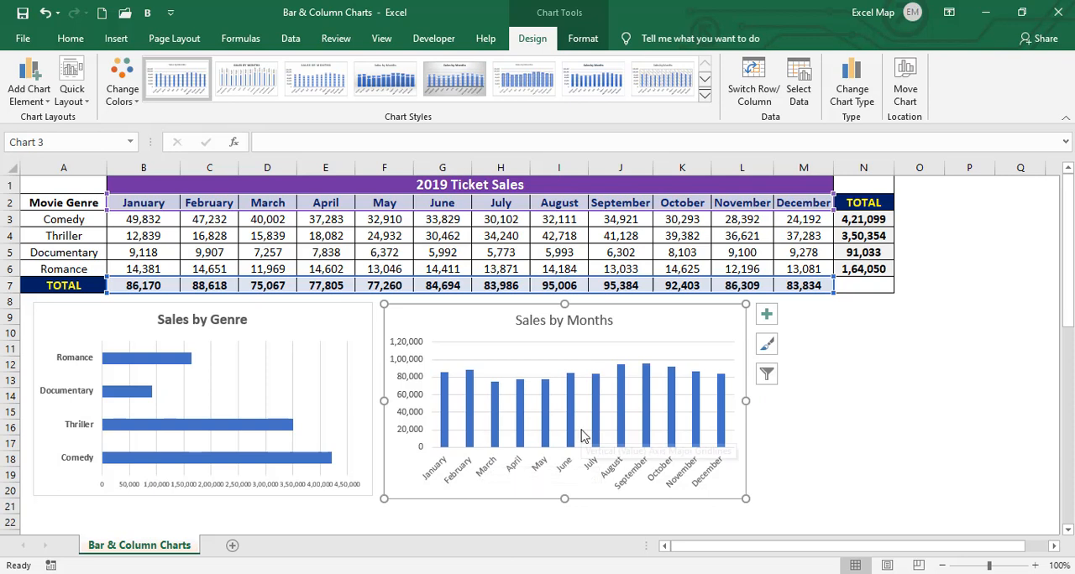
Bold the value axis labels, the month labels and the title of the Sales by Months chart
{"action": "mouse_move", "coordinate": [493, 439]}
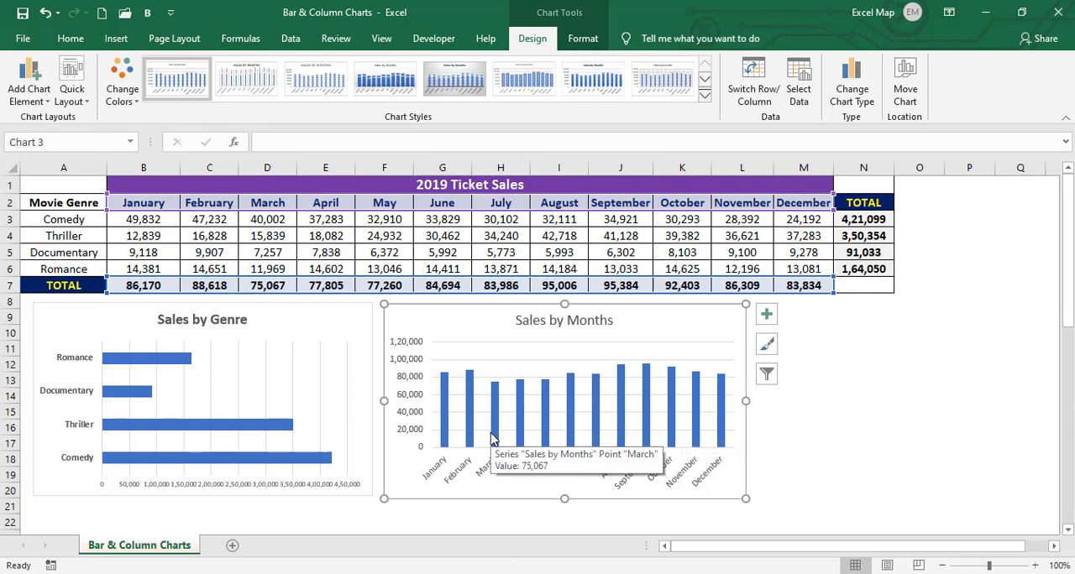
{"action": "left_click", "coordinate": [406, 384]}
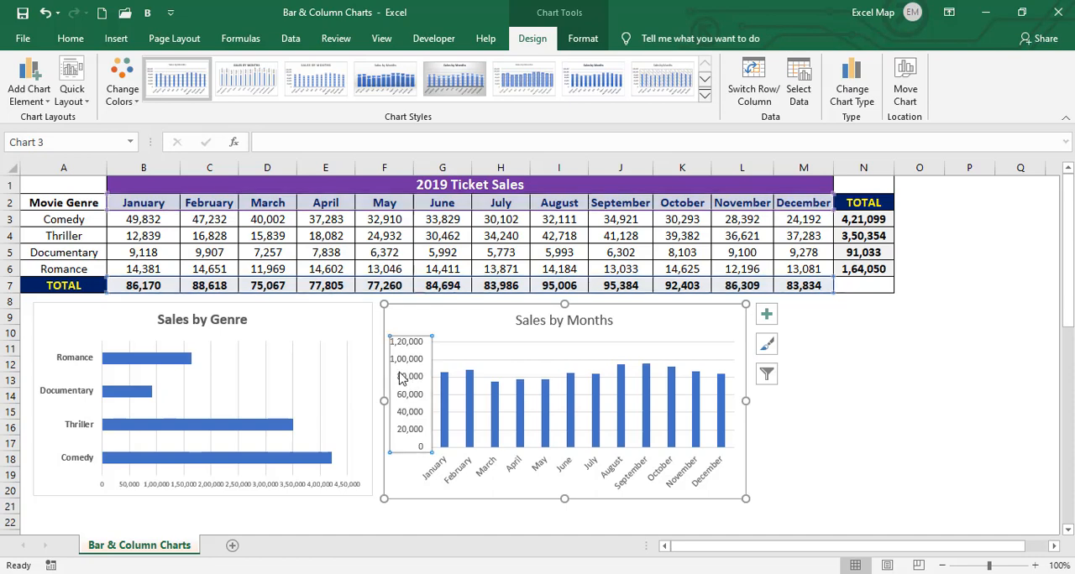
{"action": "left_click", "coordinate": [70, 38]}
{"action": "left_click", "coordinate": [145, 92]}
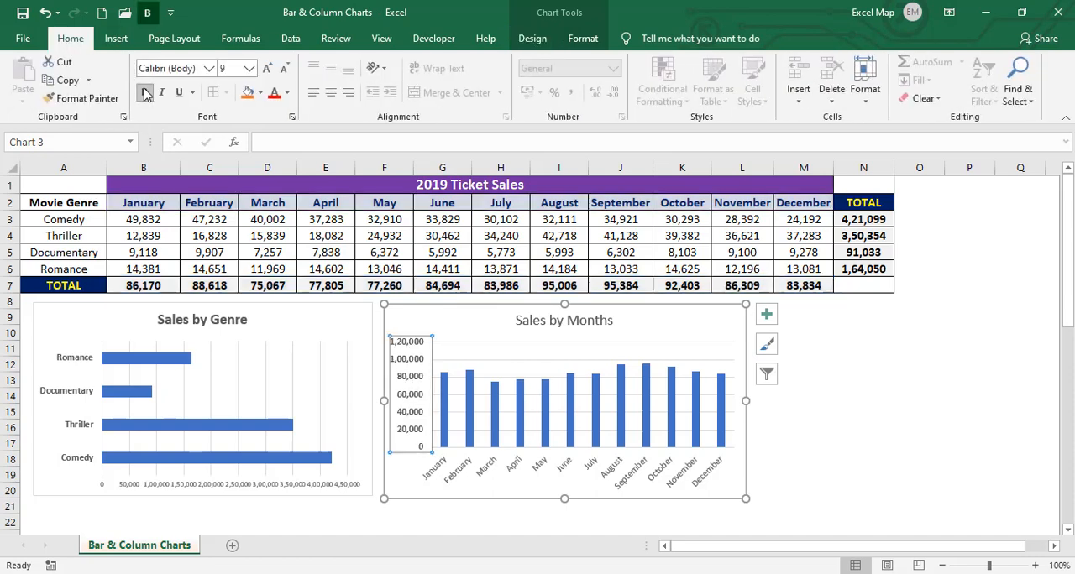
{"action": "left_click", "coordinate": [485, 467]}
{"action": "left_click", "coordinate": [486, 467]}
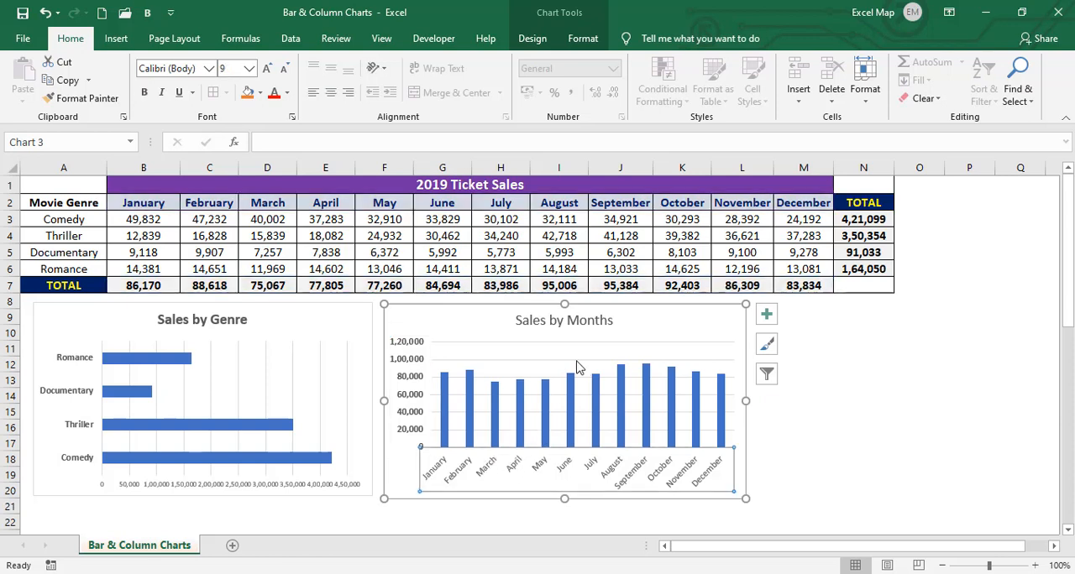
{"action": "left_click", "coordinate": [694, 312]}
{"action": "left_click", "coordinate": [614, 322]}
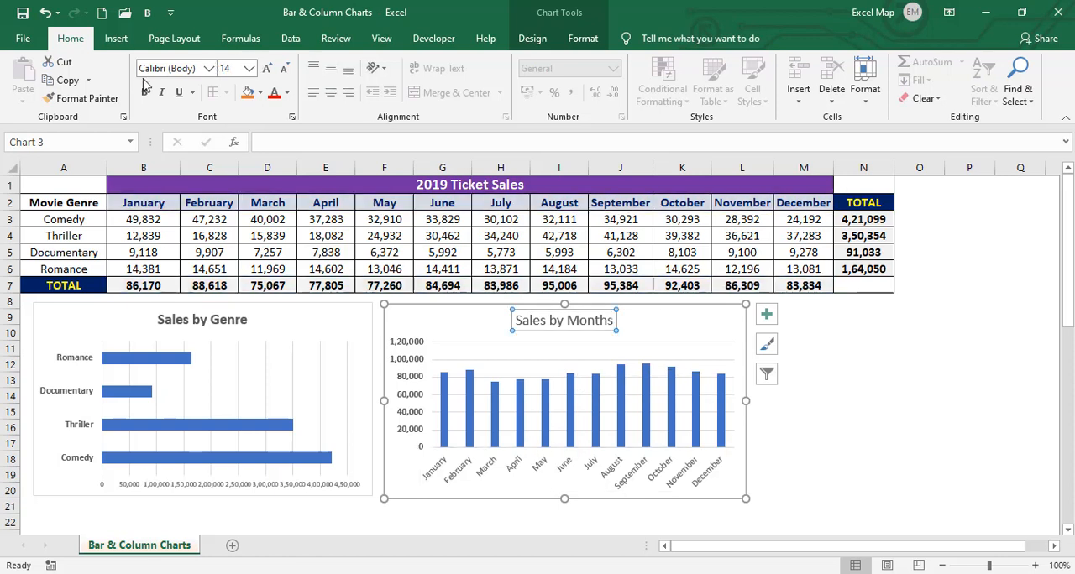
Select all bars of the data series in the Sales by Genre chart
{"action": "left_click", "coordinate": [239, 427]}
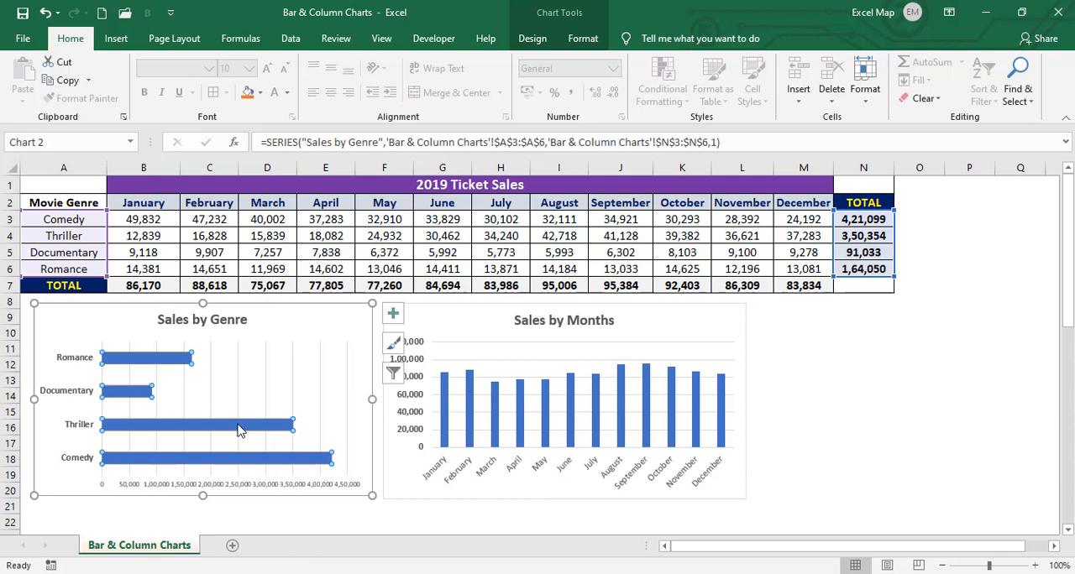
{"action": "right_click", "coordinate": [238, 430]}
{"action": "left_click", "coordinate": [256, 413]}
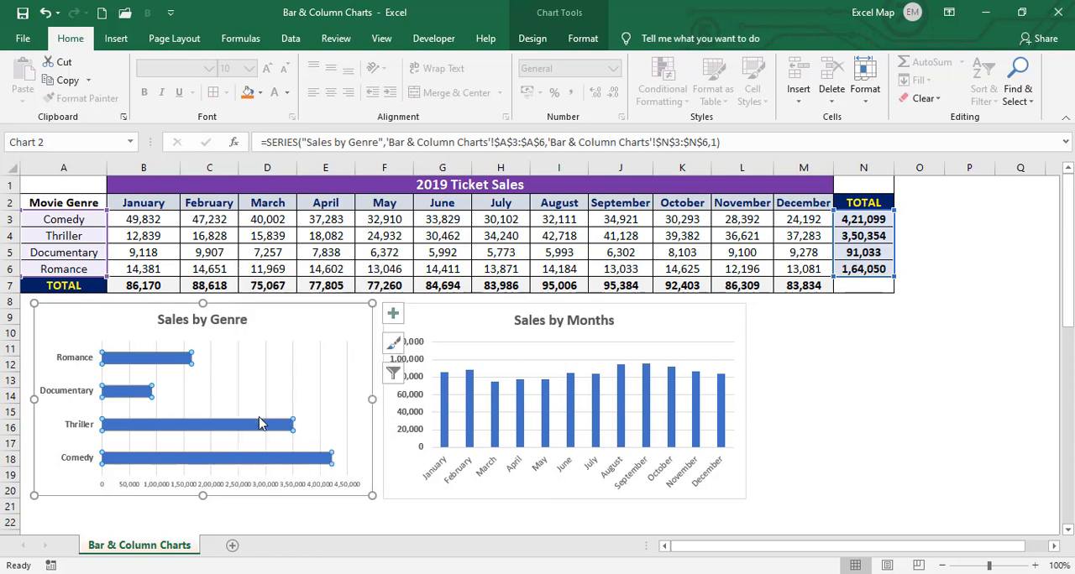